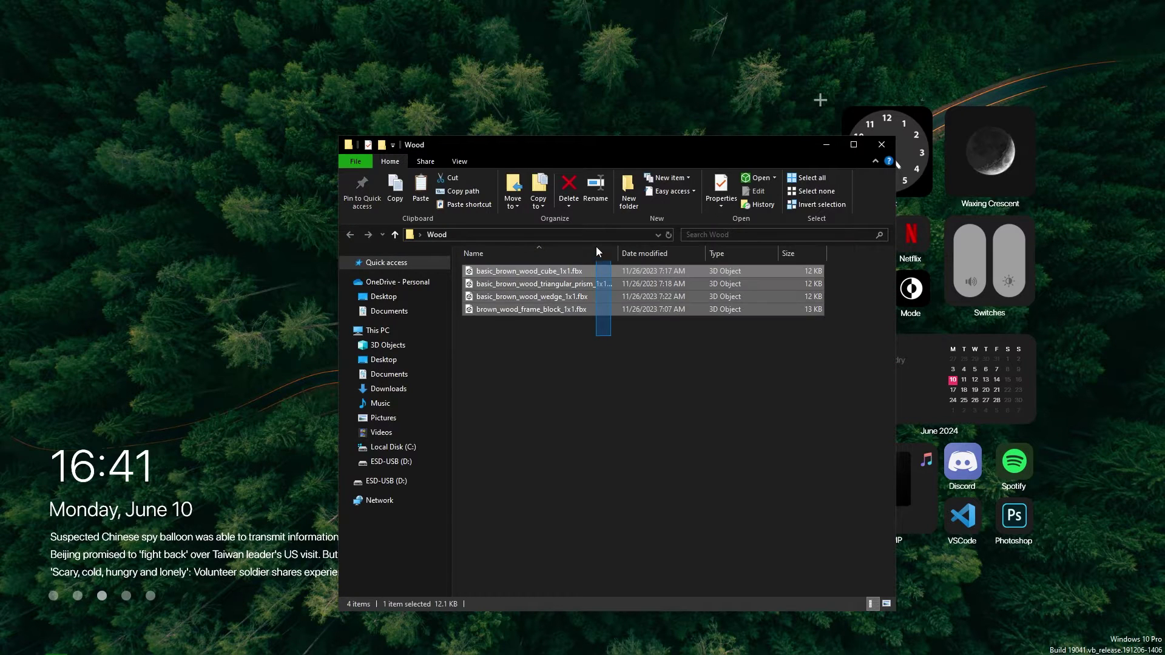
Step: Close the Wood folder window and select asset pic.PNG on the desktop
{"action": "left_click", "coordinate": [881, 145]}
{"action": "left_click", "coordinate": [539, 270]}
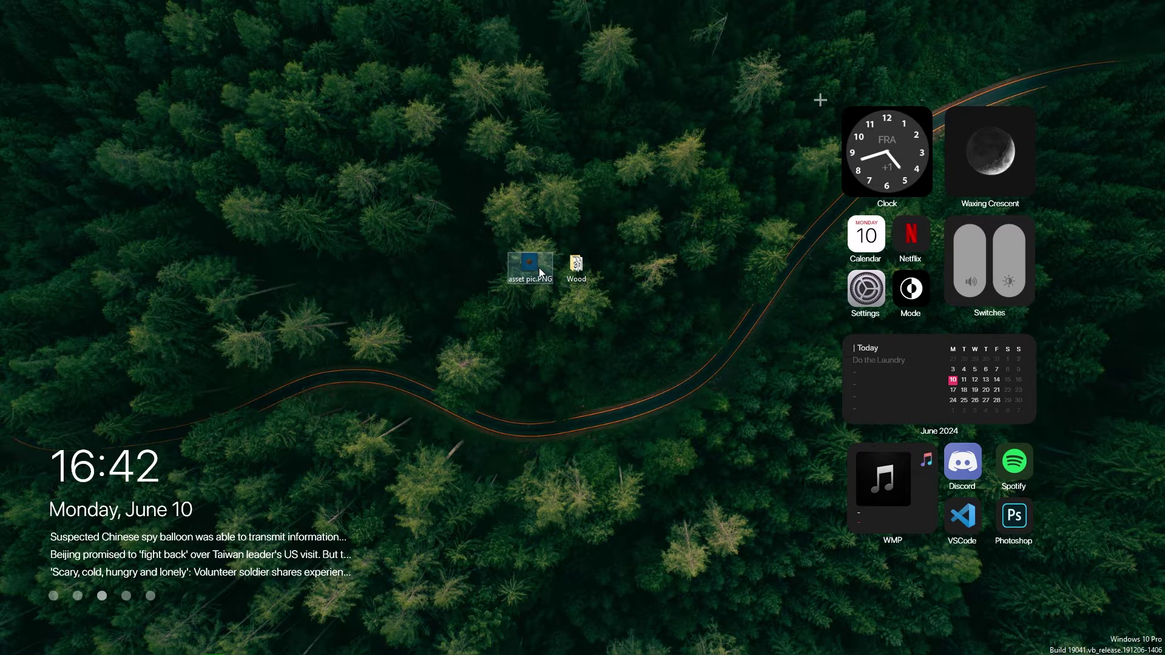
{"action": "double_click", "coordinate": [539, 273]}
{"action": "scroll", "coordinate": [609, 358], "scroll_direction": "up", "scroll_amount": 5}
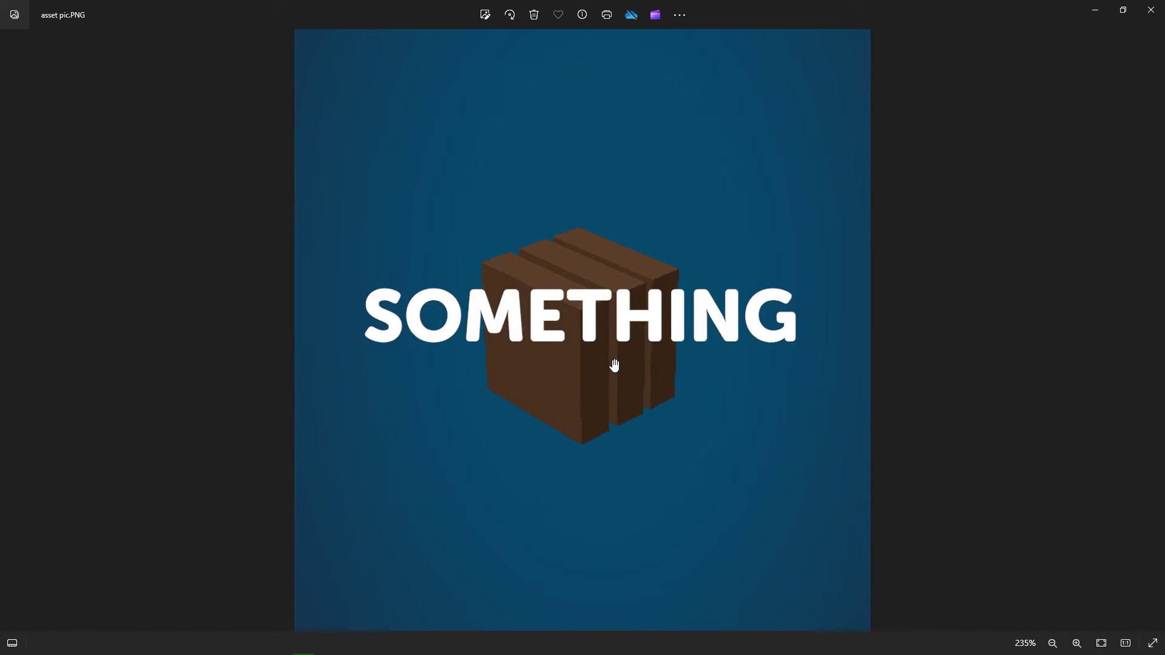
{"action": "scroll", "coordinate": [601, 340], "scroll_direction": "down", "scroll_amount": 4}
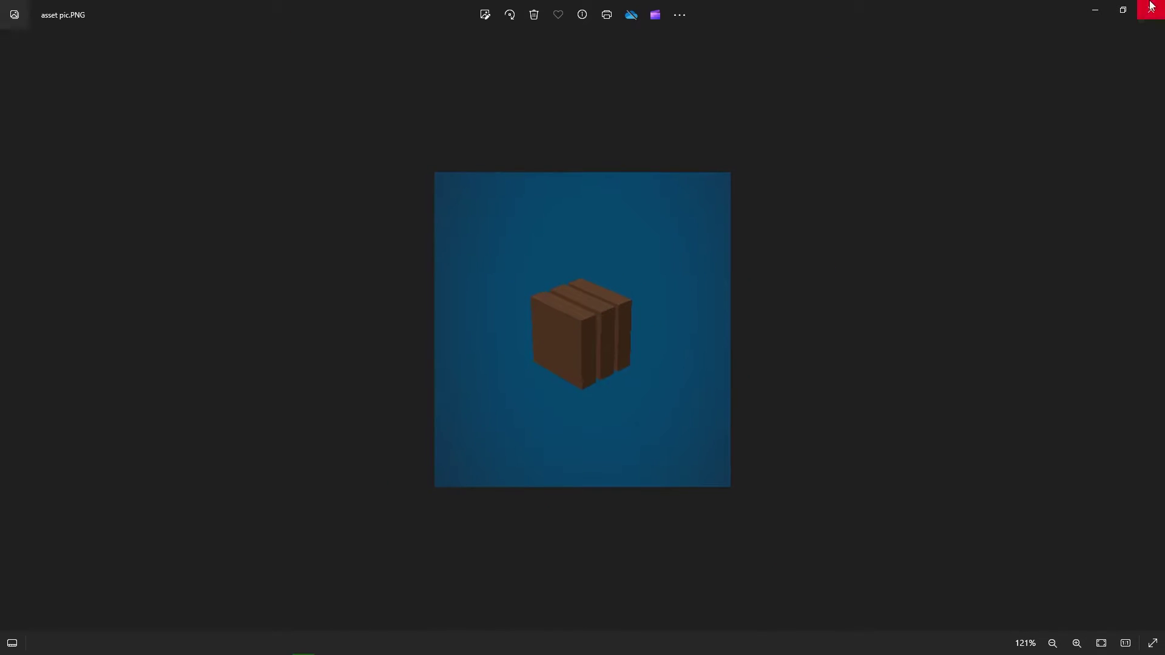
{"action": "left_click", "coordinate": [1151, 10]}
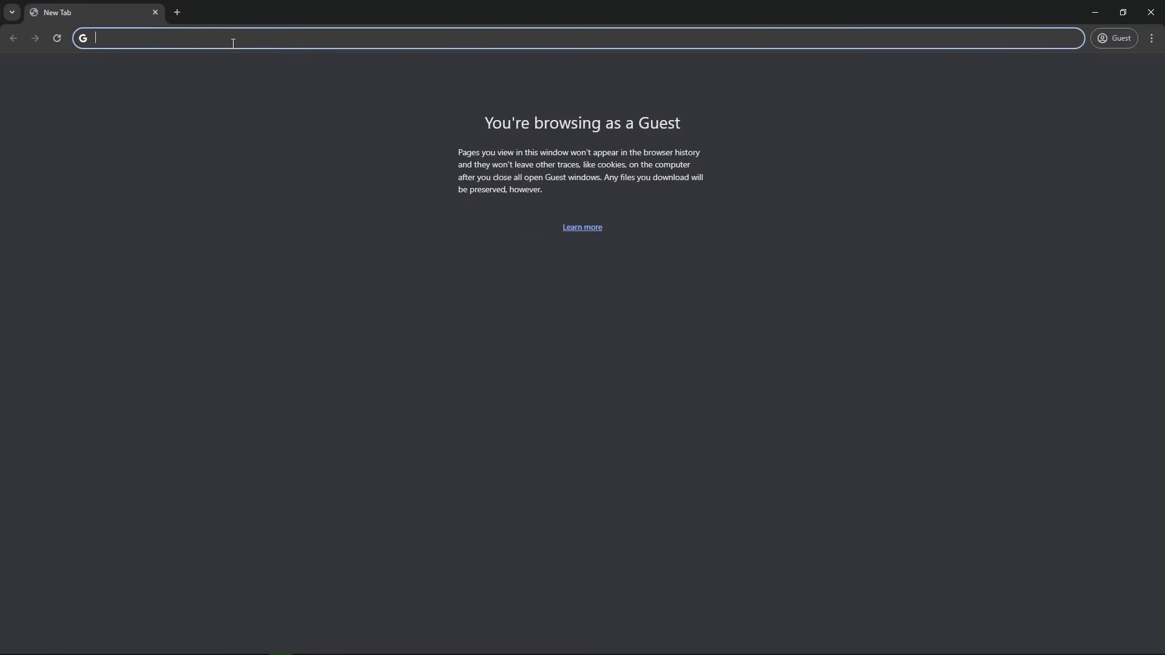
Step: Load create.highrise.game and go to its Asset Catalog
{"action": "type", "text": "create.highrise.game"}
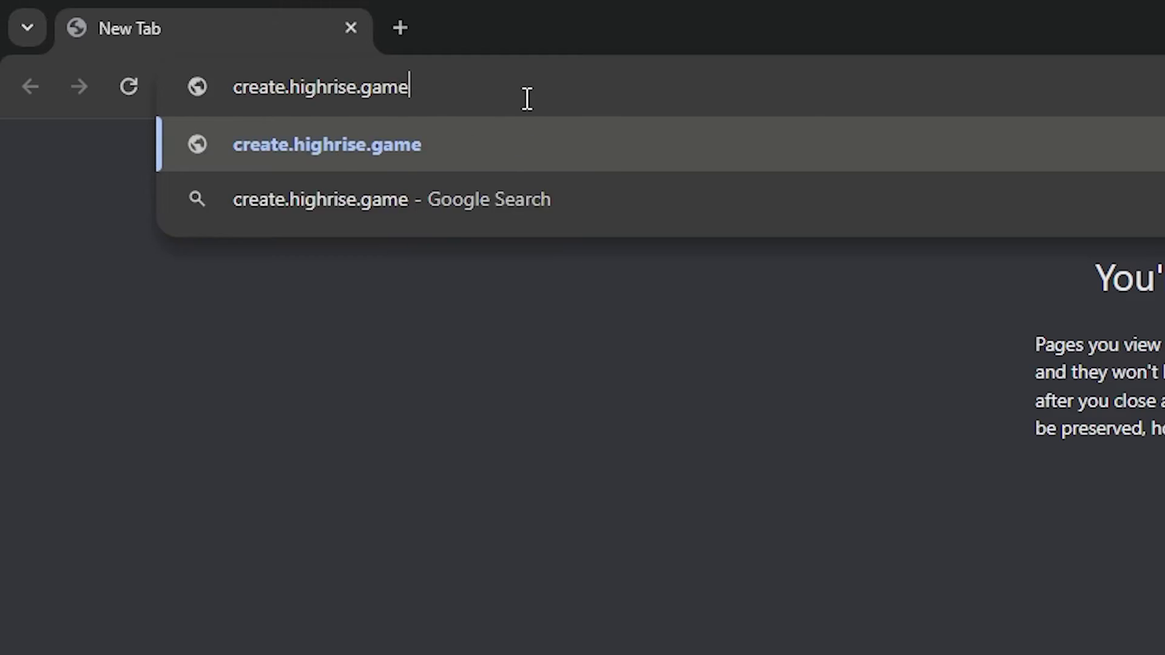
{"action": "key", "text": "Return"}
{"action": "left_click", "coordinate": [598, 106]}
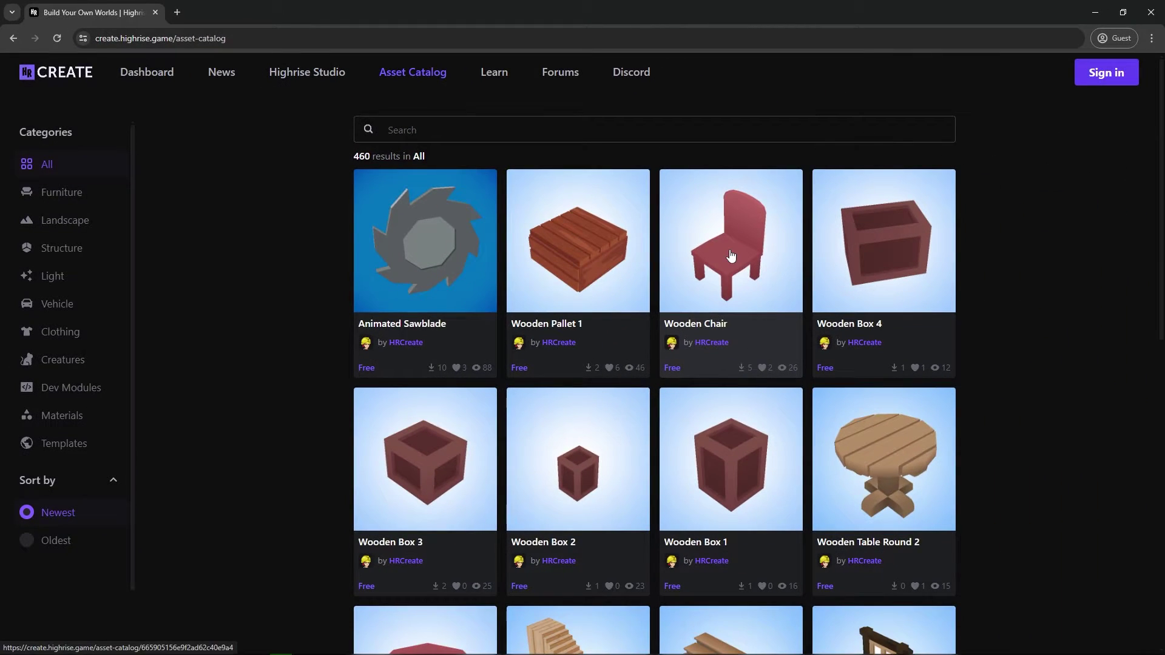
Step: View the Wooden Pallet 1 details, then return to the full 460-asset catalog
{"action": "scroll", "coordinate": [722, 258], "scroll_direction": "down", "scroll_amount": 10}
{"action": "scroll", "coordinate": [706, 247], "scroll_direction": "up", "scroll_amount": 4}
{"action": "scroll", "coordinate": [706, 247], "scroll_direction": "up", "scroll_amount": 6}
{"action": "left_click", "coordinate": [623, 278]}
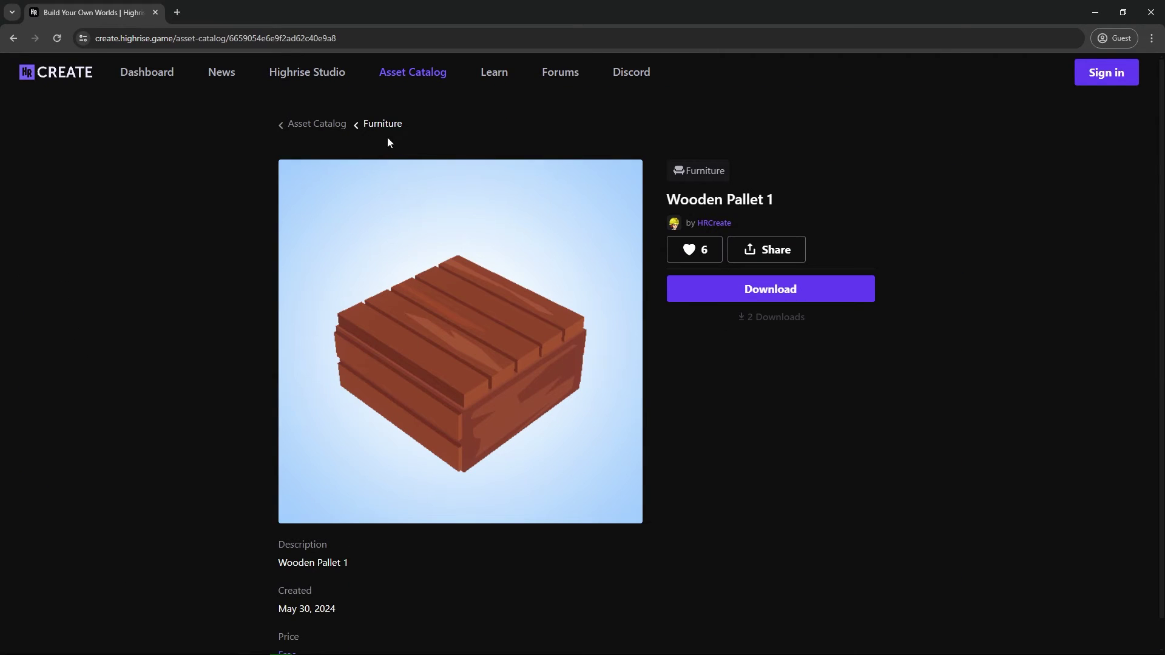
{"action": "left_click", "coordinate": [317, 124]}
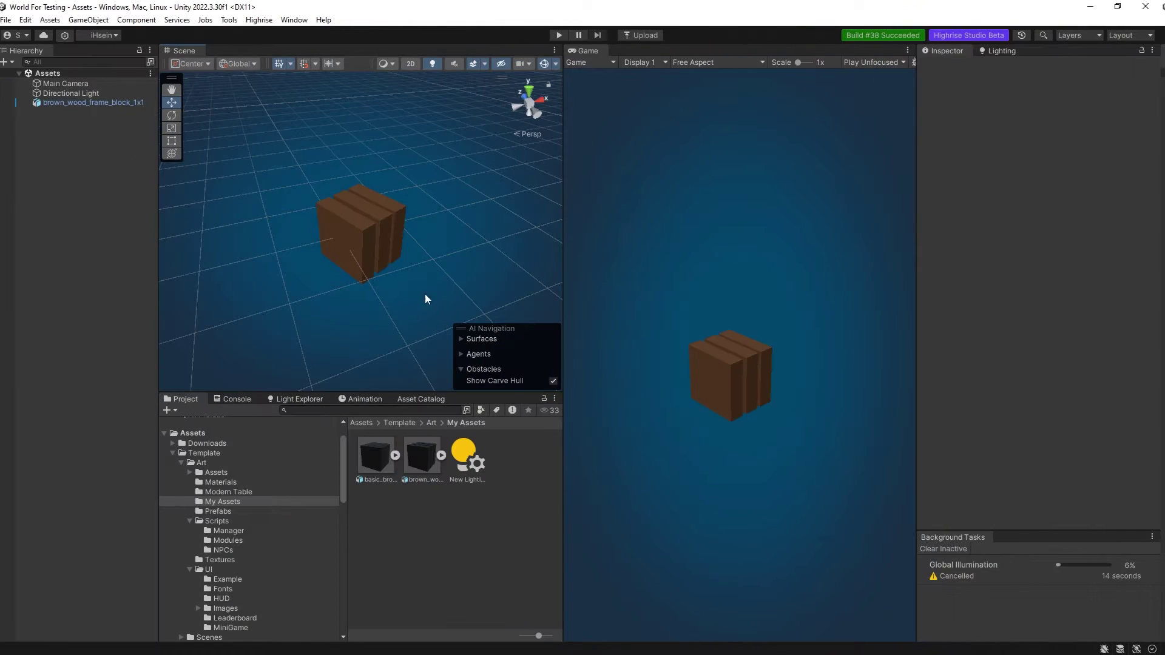
Step: Open Highrise > Studio > Asset Catalog in the editor and browse its wooden assets
{"action": "left_click", "coordinate": [259, 20]}
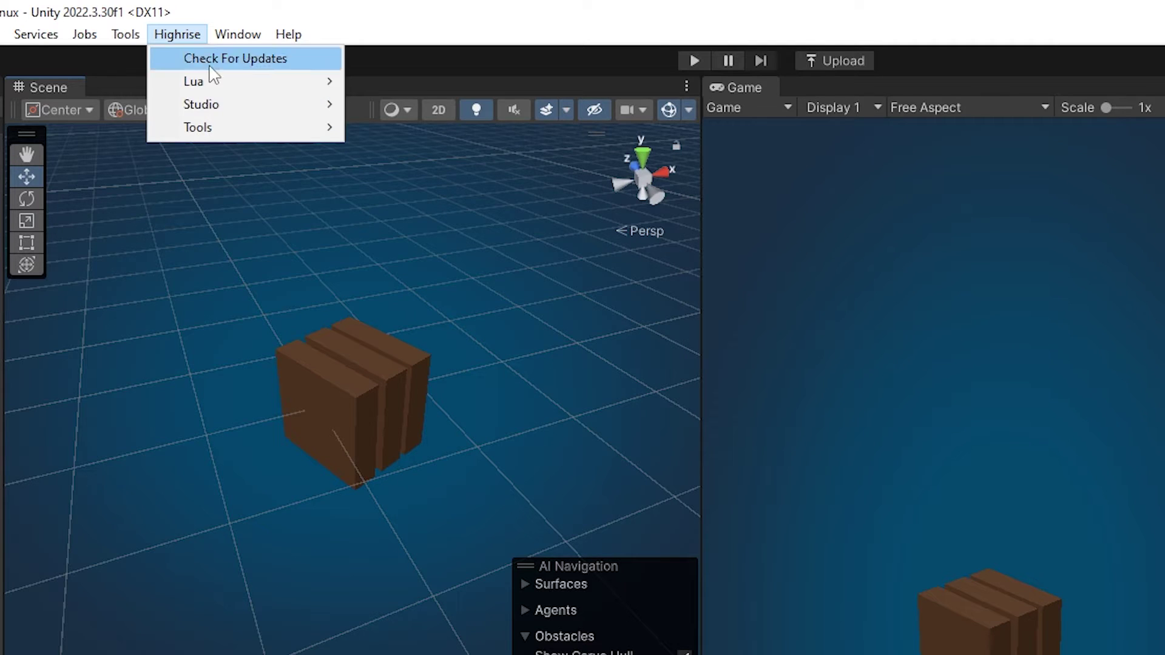
{"action": "mouse_move", "coordinate": [292, 60]}
{"action": "left_click", "coordinate": [367, 105]}
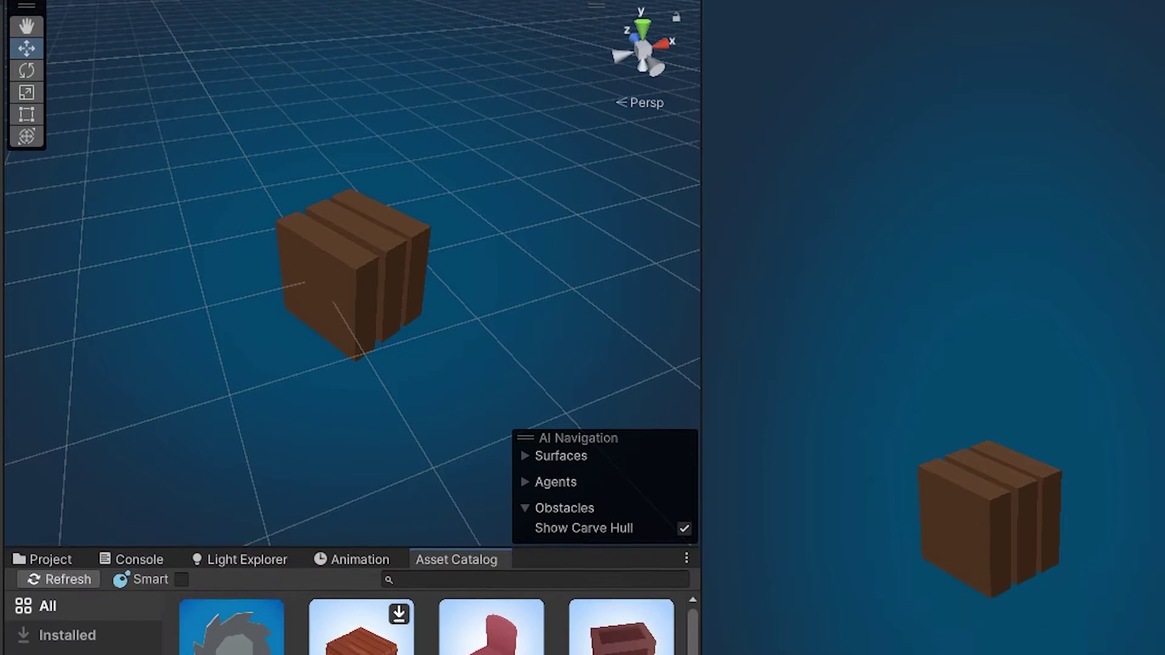
{"action": "scroll", "coordinate": [301, 331], "scroll_direction": "down", "scroll_amount": 2}
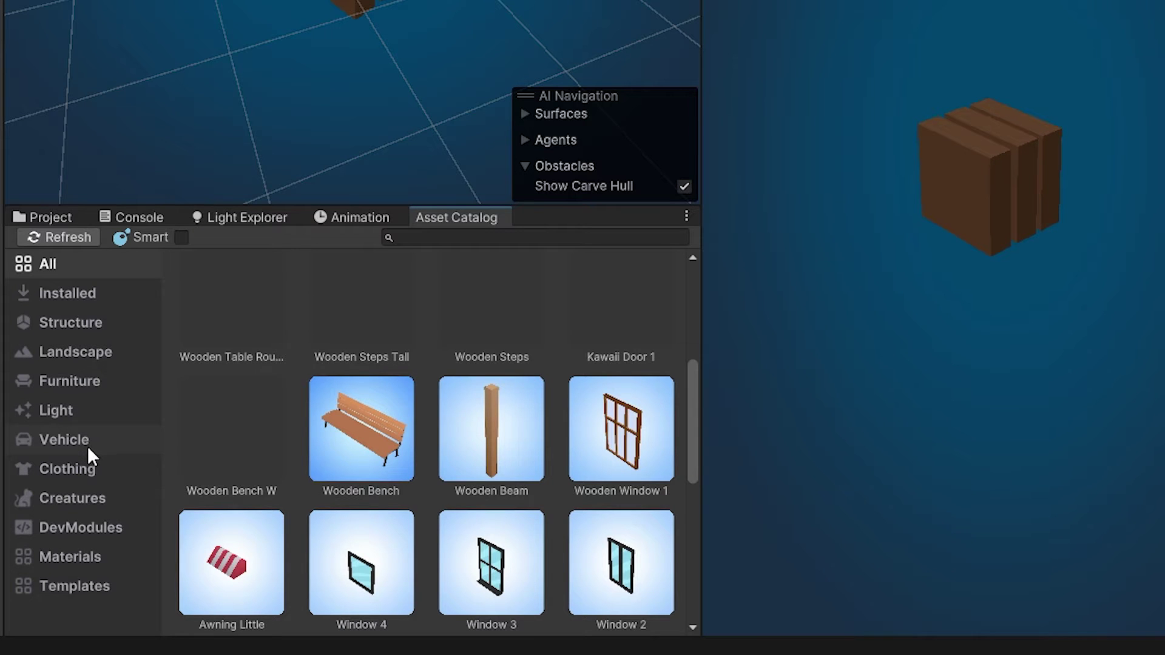
{"action": "scroll", "coordinate": [306, 440], "scroll_direction": "up", "scroll_amount": 3}
{"action": "mouse_move", "coordinate": [404, 358]}
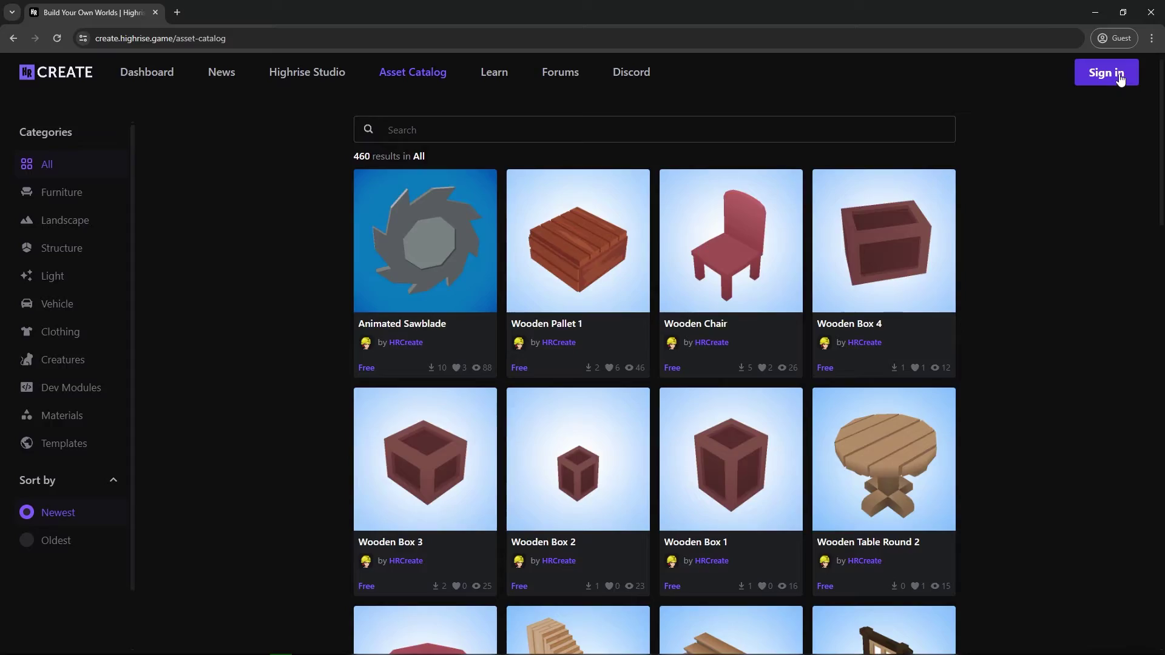
Step: Sign in and go to the Assets section under Dashboard > Creations
{"action": "left_click", "coordinate": [1114, 73]}
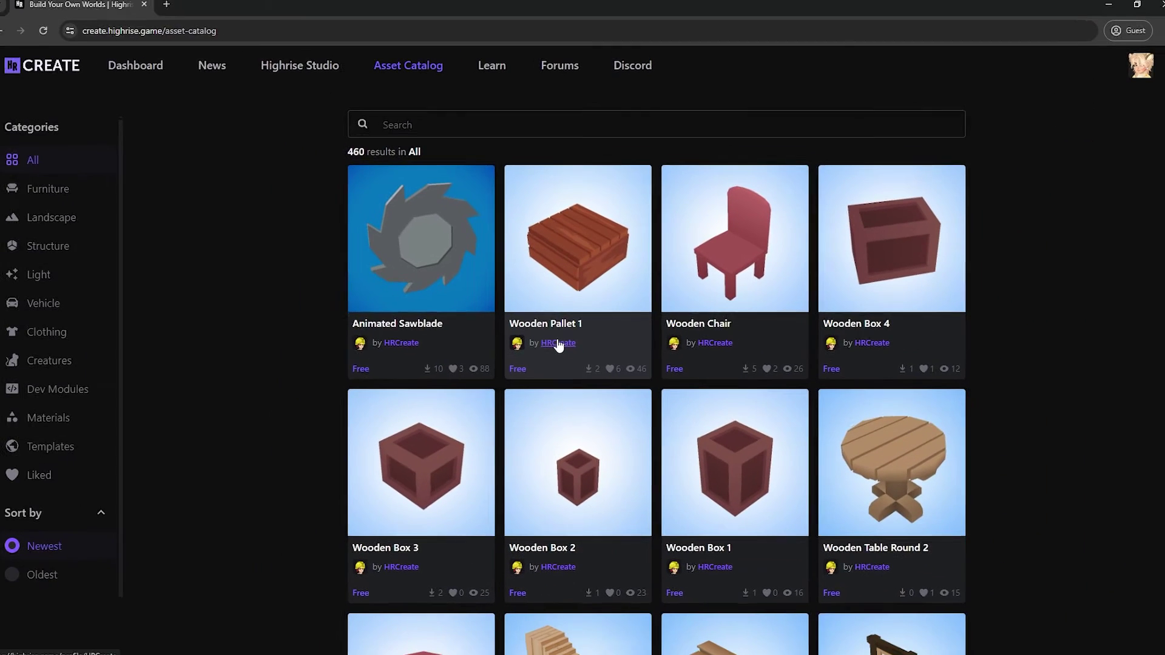
{"action": "left_click", "coordinate": [162, 75]}
{"action": "left_click", "coordinate": [72, 163]}
{"action": "left_click", "coordinate": [466, 182]}
Step: Create a draft Structure asset named Basic Brown Wood Wedge
{"action": "left_click", "coordinate": [446, 379]}
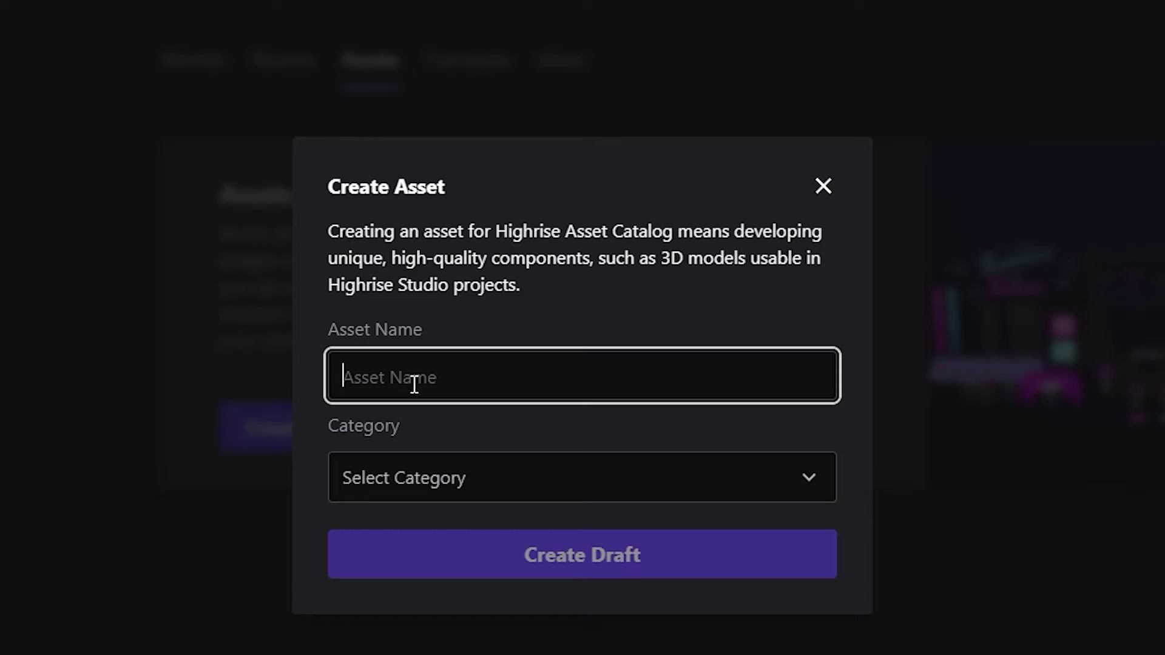
{"action": "type", "text": "Basic Brown Wood Wedge"}
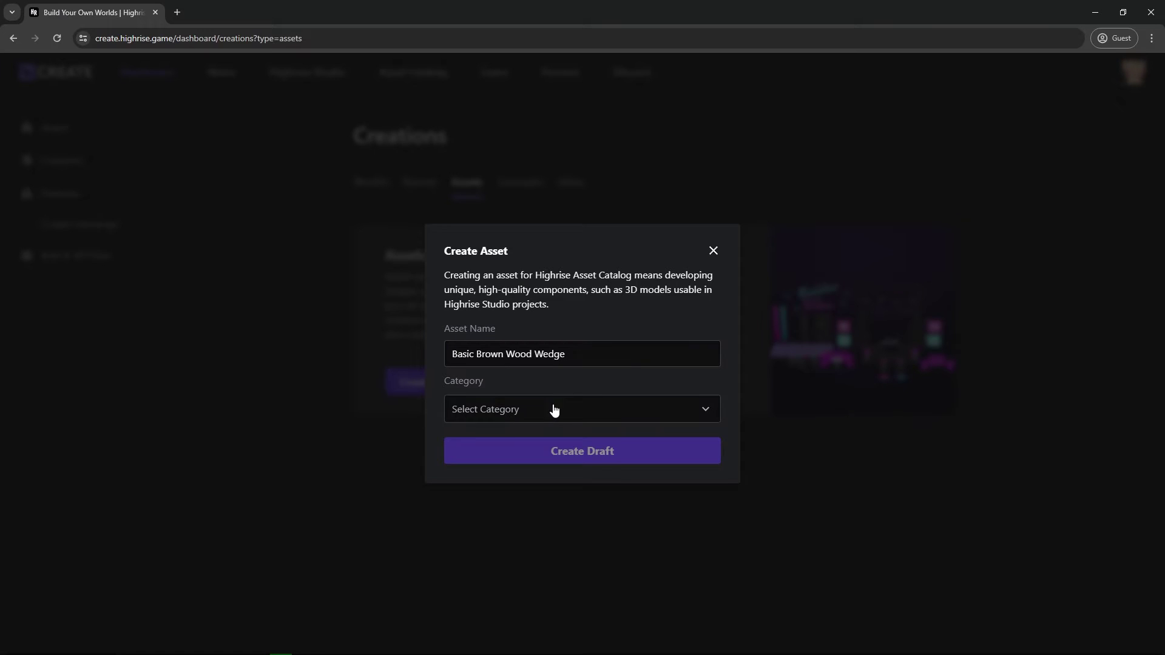
{"action": "left_click", "coordinate": [528, 477]}
{"action": "left_click", "coordinate": [509, 486]}
{"action": "left_click", "coordinate": [536, 447]}
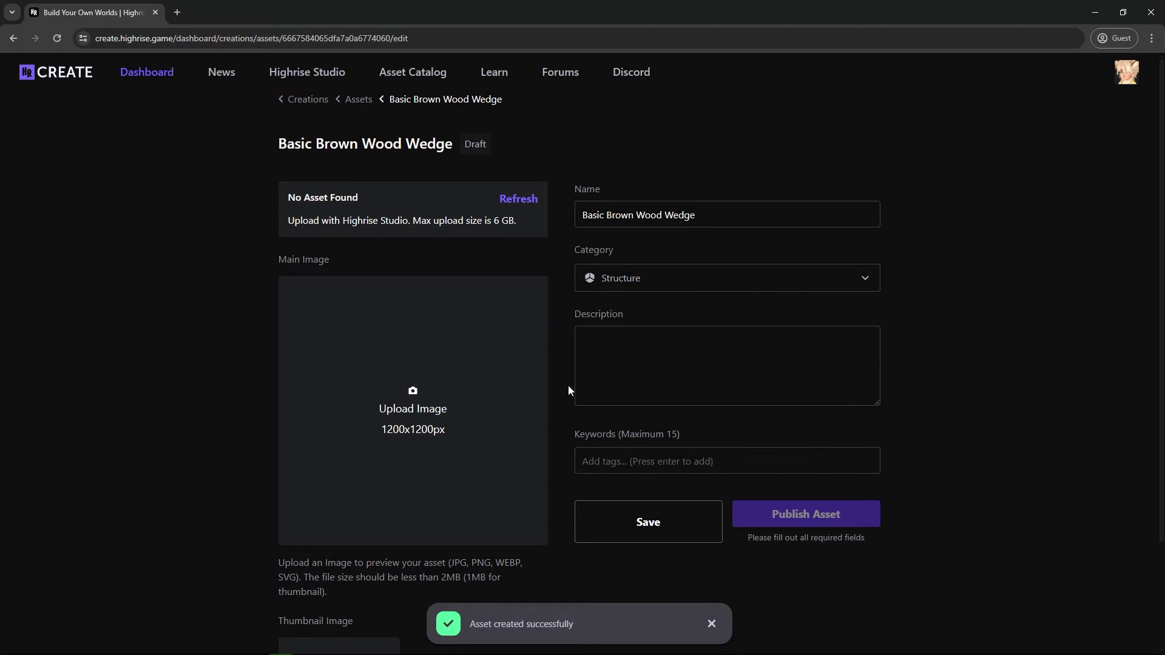
Step: Give the draft the description 'Basic Brown Wood Wedge' and keywords cube and wood
{"action": "left_click", "coordinate": [620, 338]}
{"action": "type", "text": "Basic "}
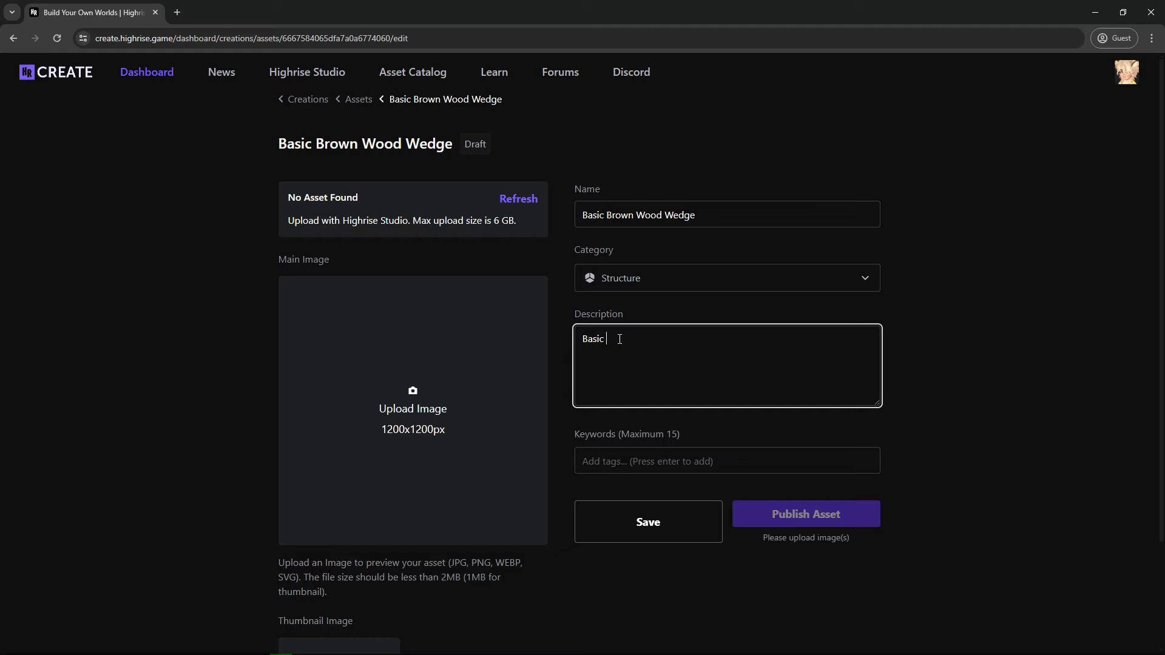
{"action": "type", "text": "Brown Wood Wedge"}
{"action": "left_click", "coordinate": [629, 460]}
{"action": "type", "text": "cube"}
{"action": "key", "text": "Return"}
{"action": "type", "text": "wood"}
{"action": "key", "text": "Return"}
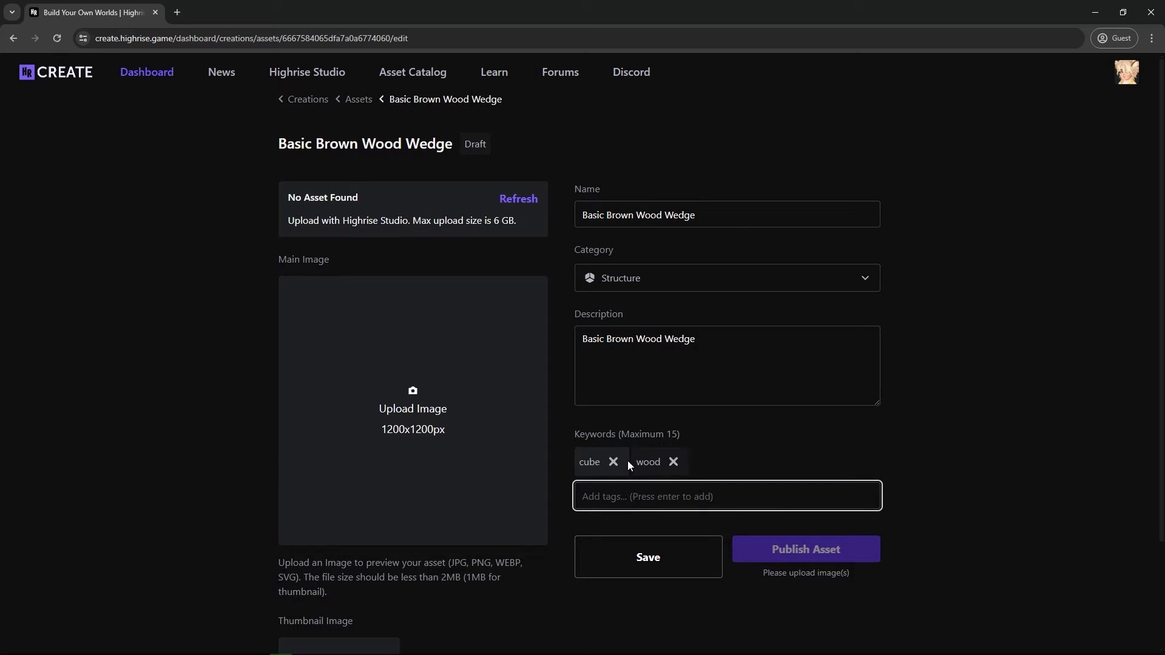
Step: Upload the wooden cube picture asset pic.PNG as the main image and thumbnail
{"action": "left_click", "coordinate": [402, 429]}
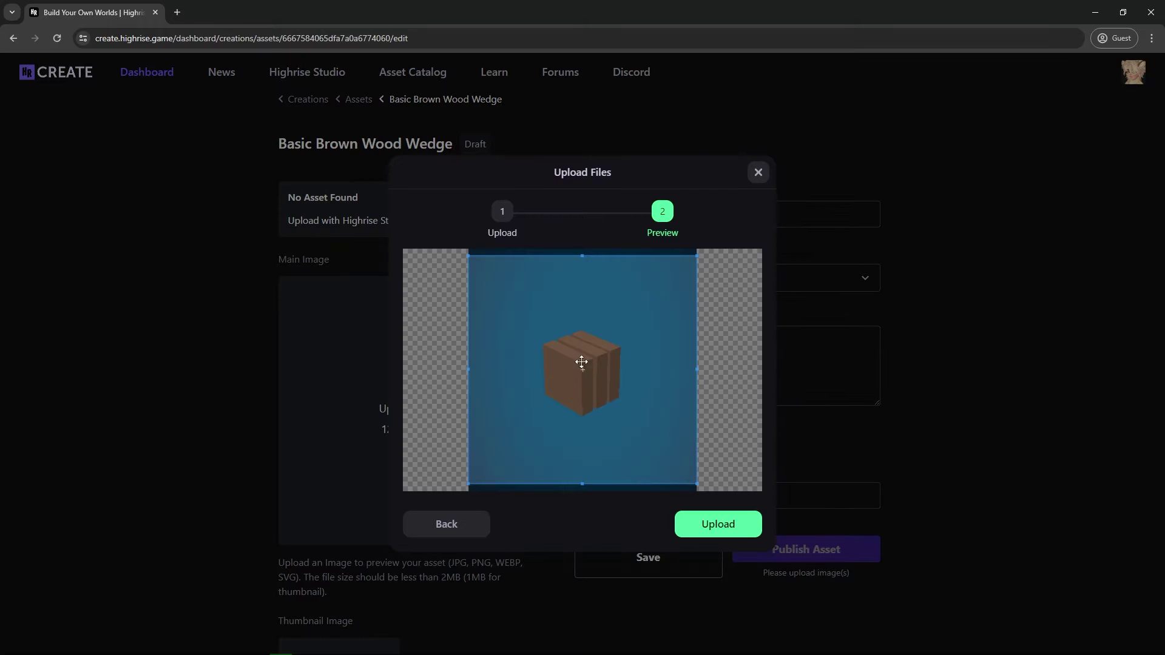
{"action": "left_click", "coordinate": [706, 525]}
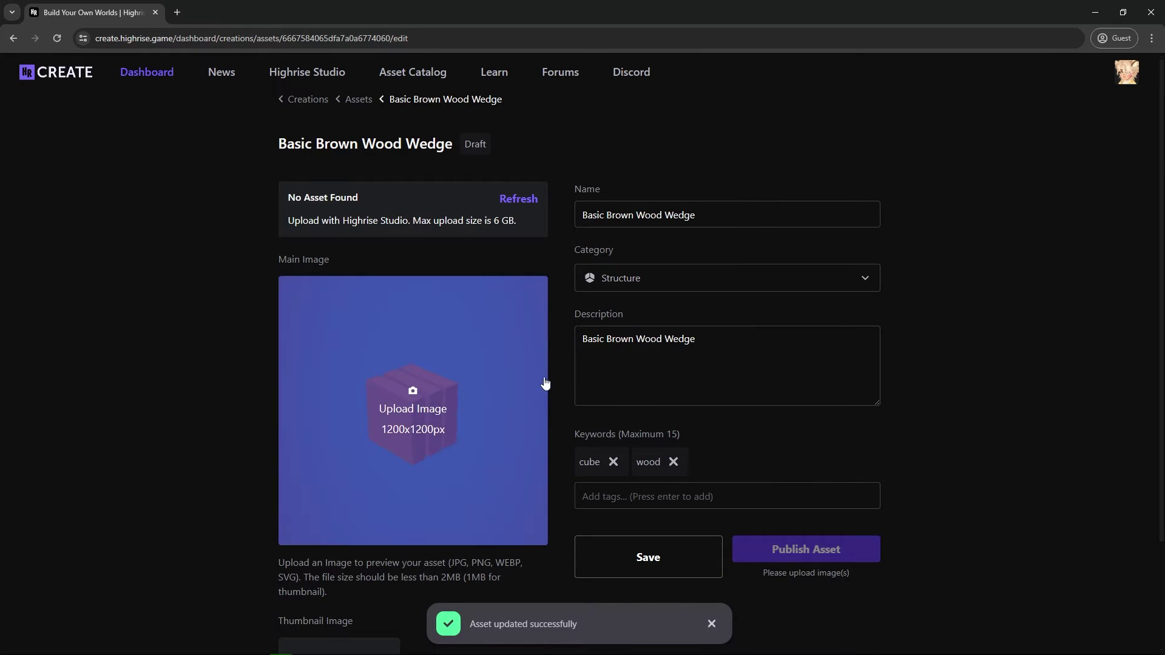
{"action": "scroll", "coordinate": [549, 376], "scroll_direction": "down", "scroll_amount": 2}
{"action": "left_click", "coordinate": [337, 538]}
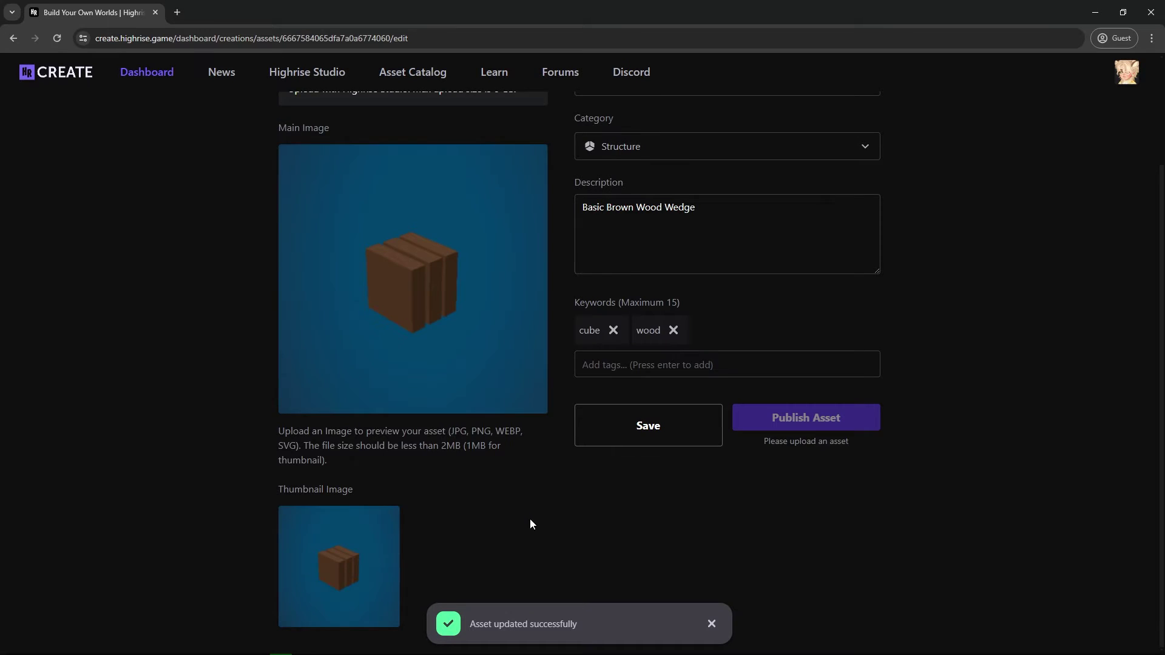
{"action": "scroll", "coordinate": [530, 518], "scroll_direction": "up", "scroll_amount": 2}
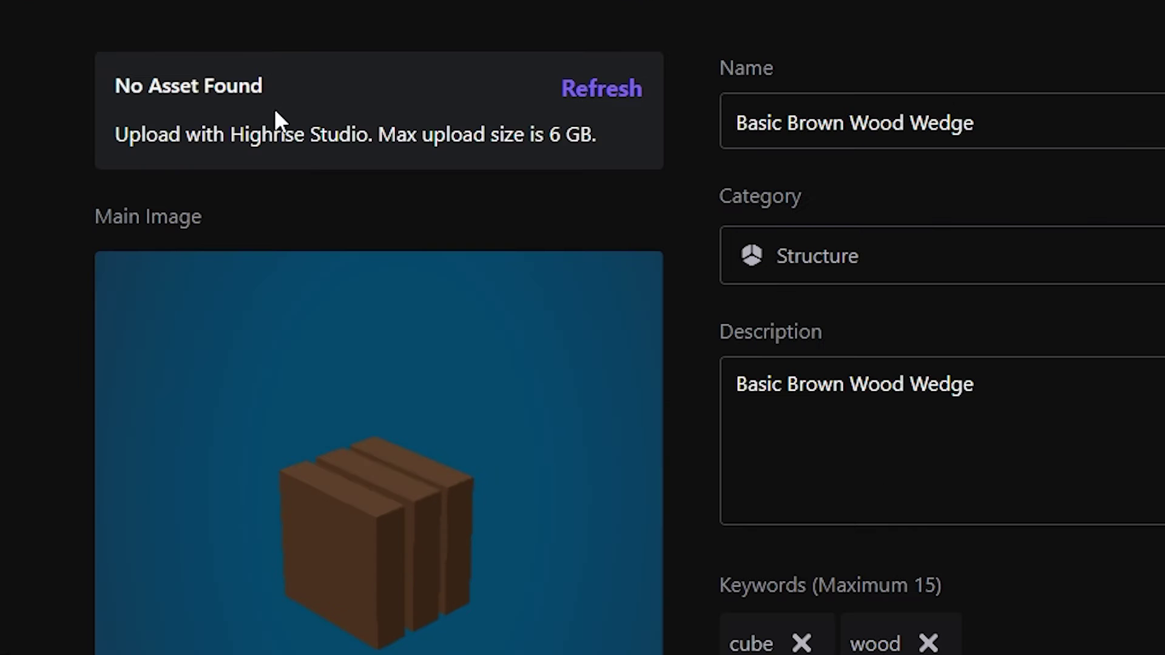
{"action": "left_click_drag", "start_coordinate": [362, 200], "coordinate": [295, 201]}
{"action": "left_click", "coordinate": [129, 97]}
{"action": "left_click_drag", "start_coordinate": [105, 148], "coordinate": [419, 154]}
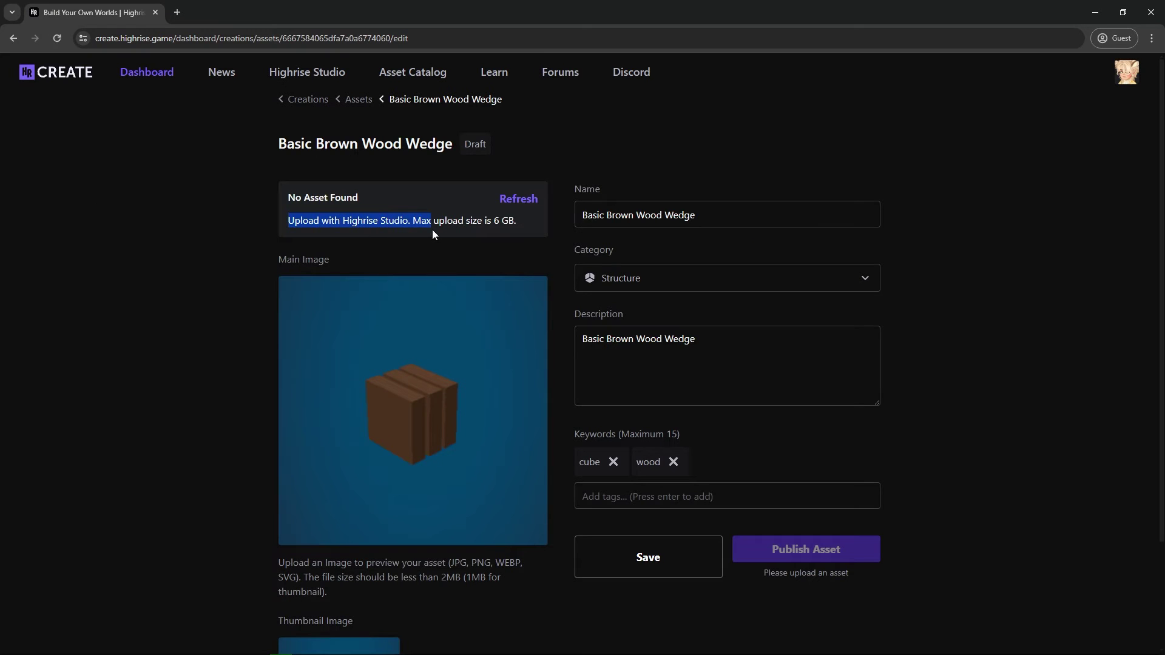
{"action": "left_click", "coordinate": [453, 268]}
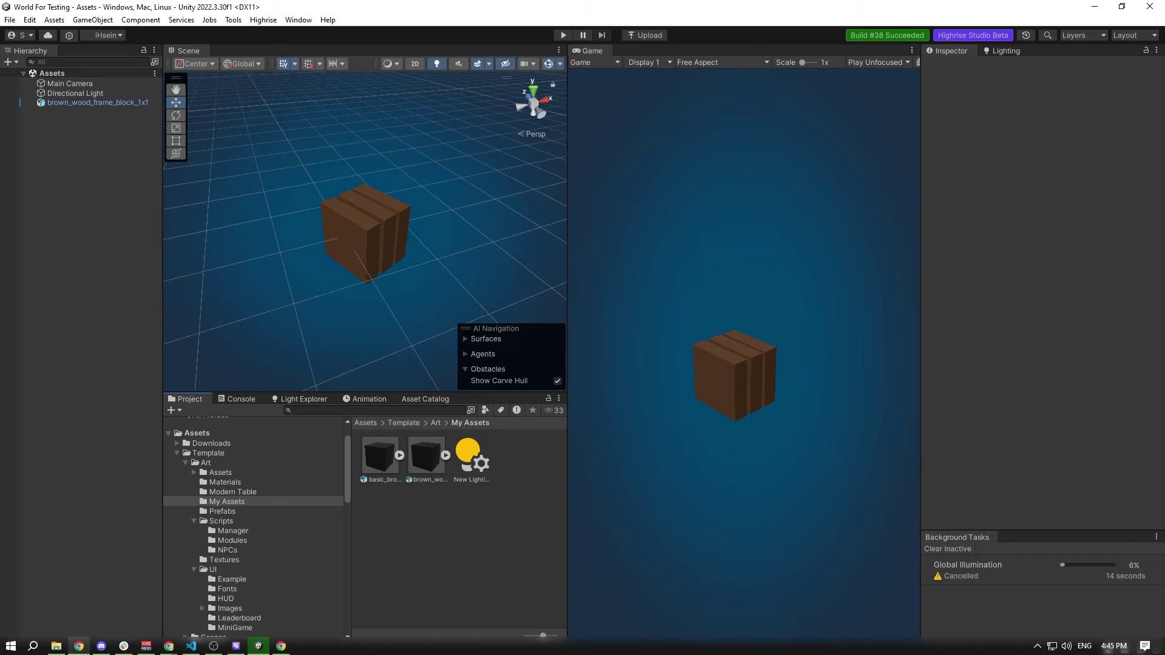
Step: Drop brown_wood_frame_block_1x1.fbx into the scene, delete the extra copy, and show its import settings
{"action": "left_click", "coordinate": [259, 646]}
{"action": "left_click_drag", "start_coordinate": [601, 141], "coordinate": [867, 147]}
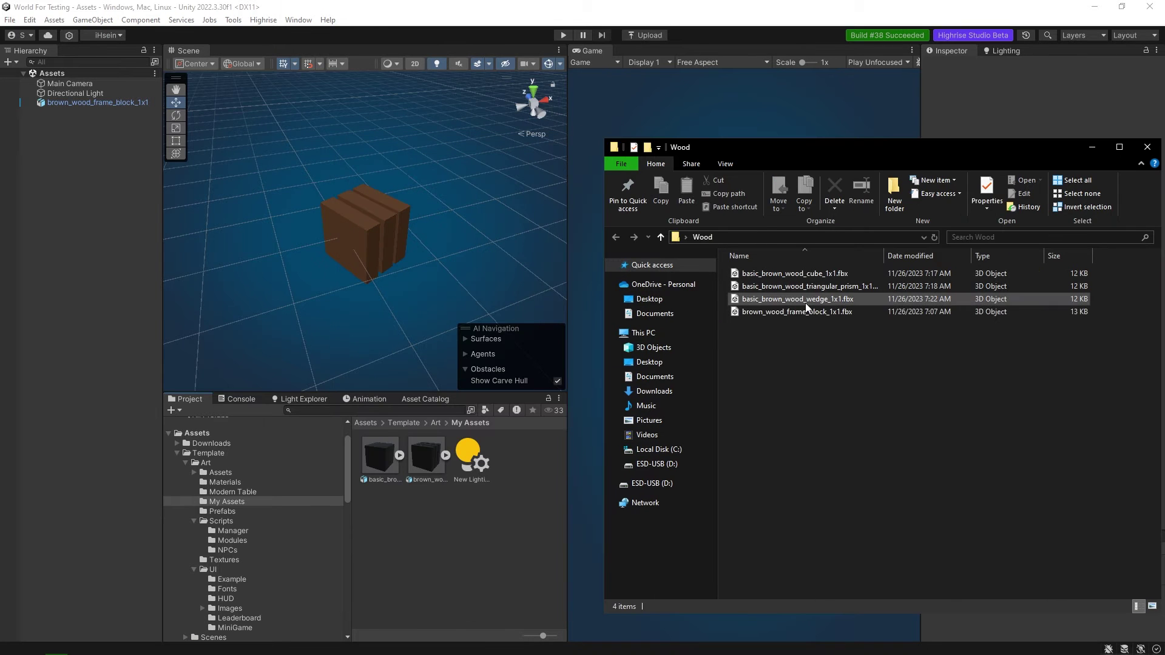
{"action": "left_click", "coordinate": [788, 311]}
{"action": "left_click_drag", "start_coordinate": [376, 330], "coordinate": [438, 296]}
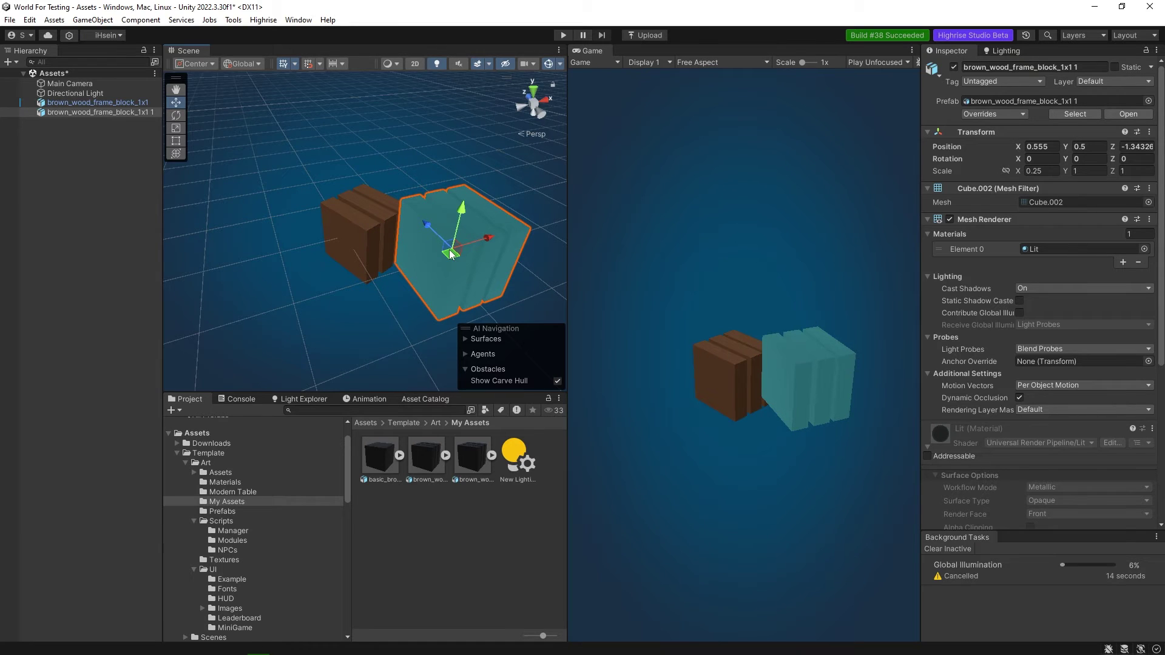
{"action": "key", "text": "Delete"}
{"action": "left_click", "coordinate": [367, 225]}
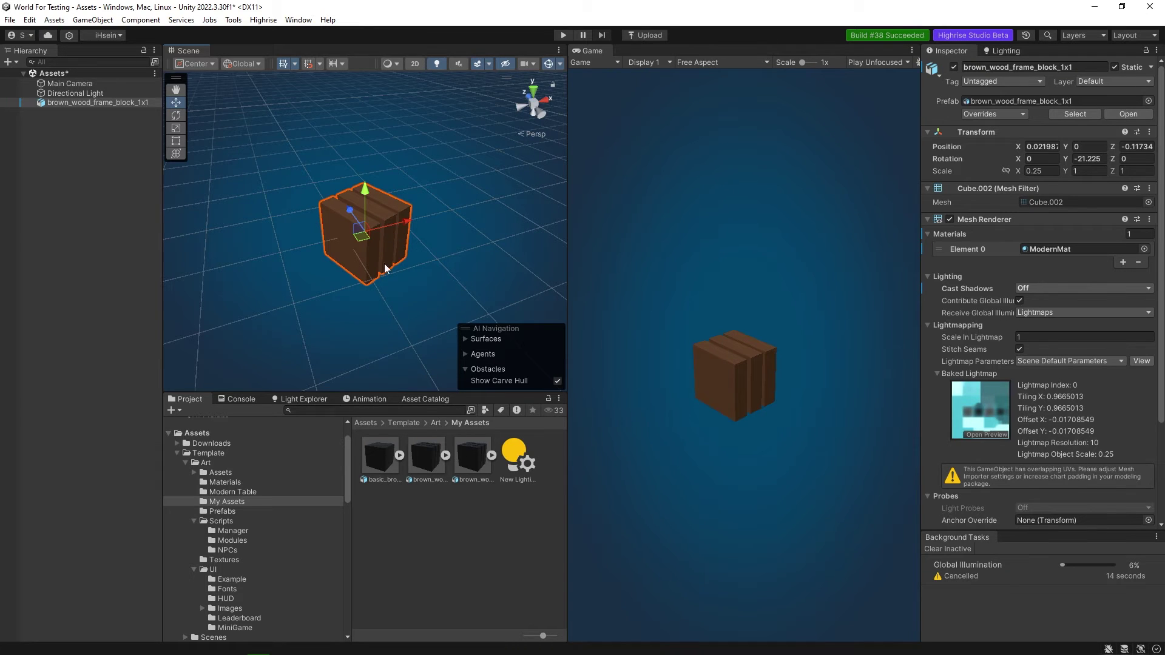
{"action": "left_click", "coordinate": [429, 460]}
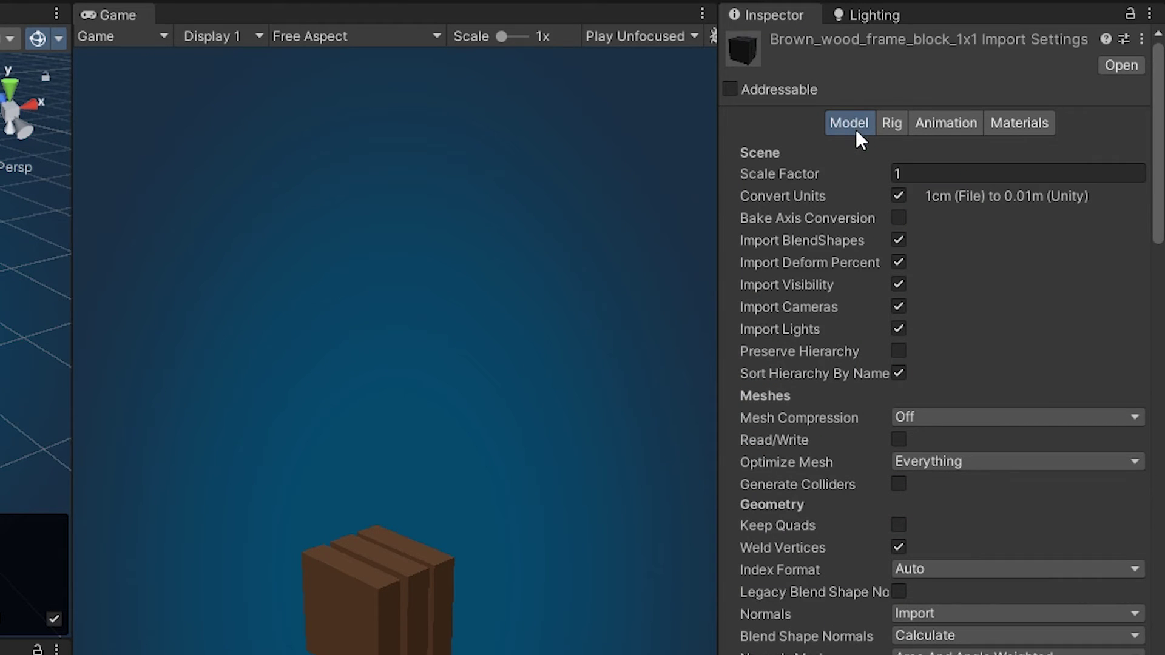
{"action": "scroll", "coordinate": [803, 323], "scroll_direction": "down", "scroll_amount": 6}
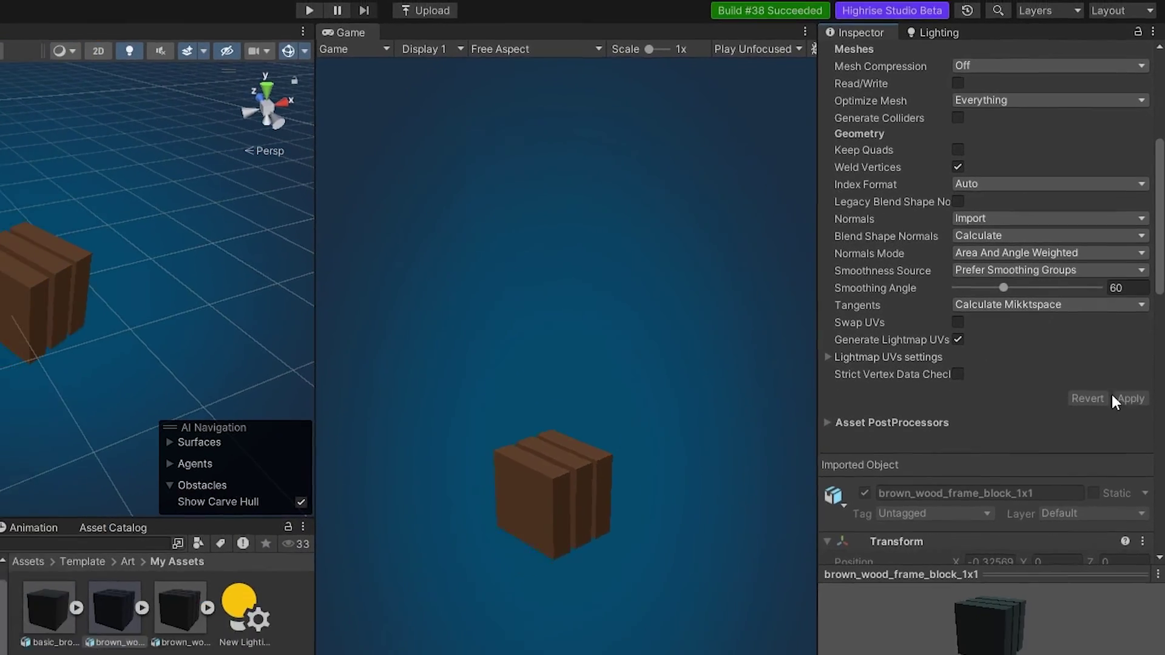
{"action": "scroll", "coordinate": [963, 314], "scroll_direction": "up", "scroll_amount": 6}
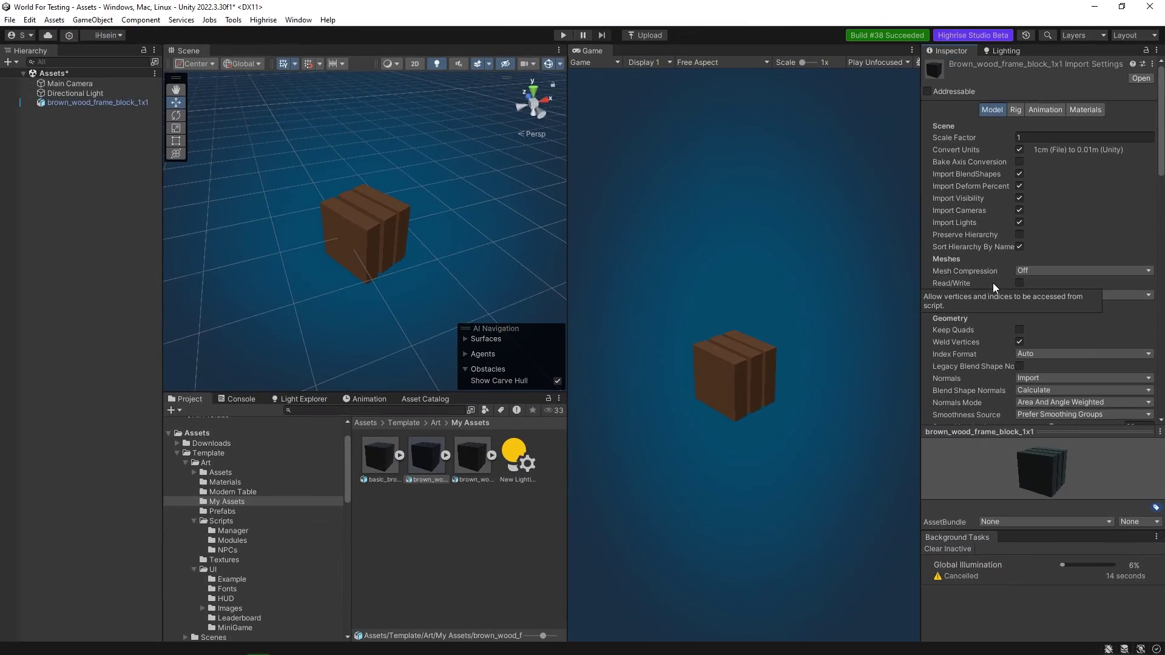
{"action": "left_click", "coordinate": [383, 242]}
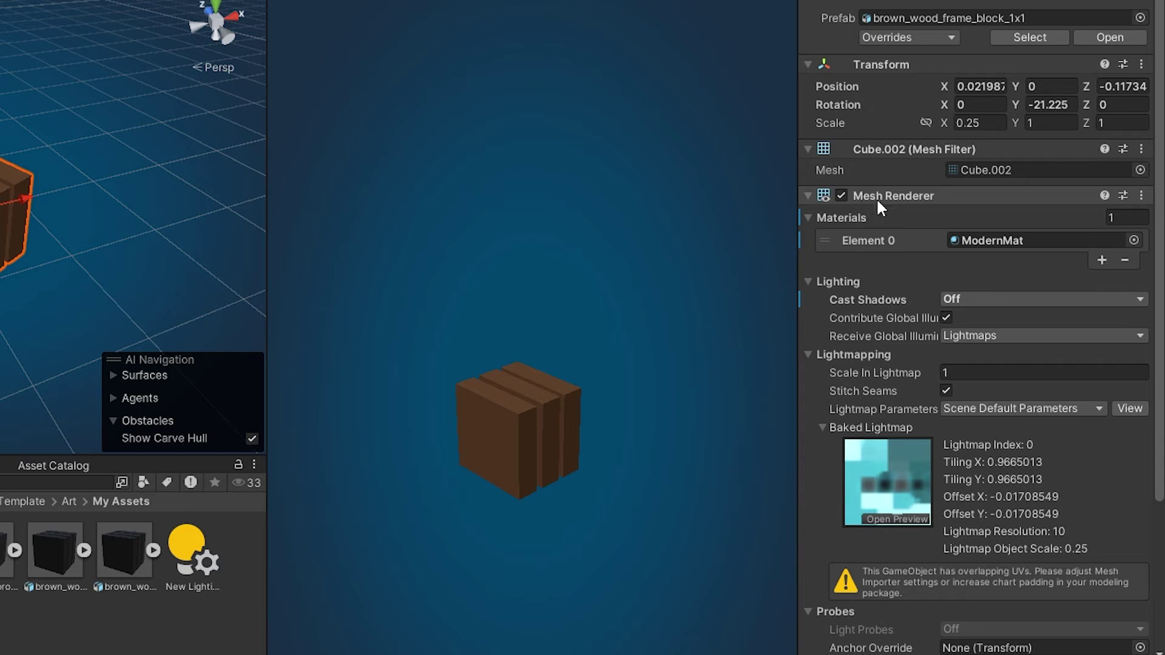
{"action": "left_click", "coordinate": [1144, 248]}
{"action": "scroll", "coordinate": [989, 353], "scroll_direction": "up", "scroll_amount": 1}
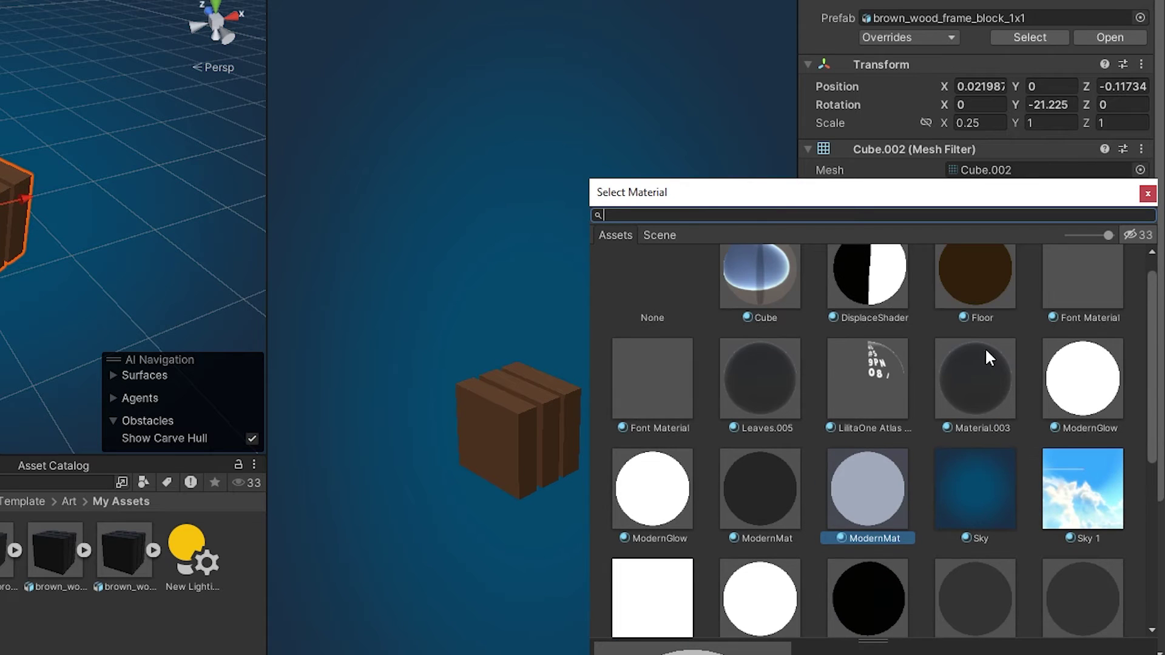
{"action": "key", "text": "Escape"}
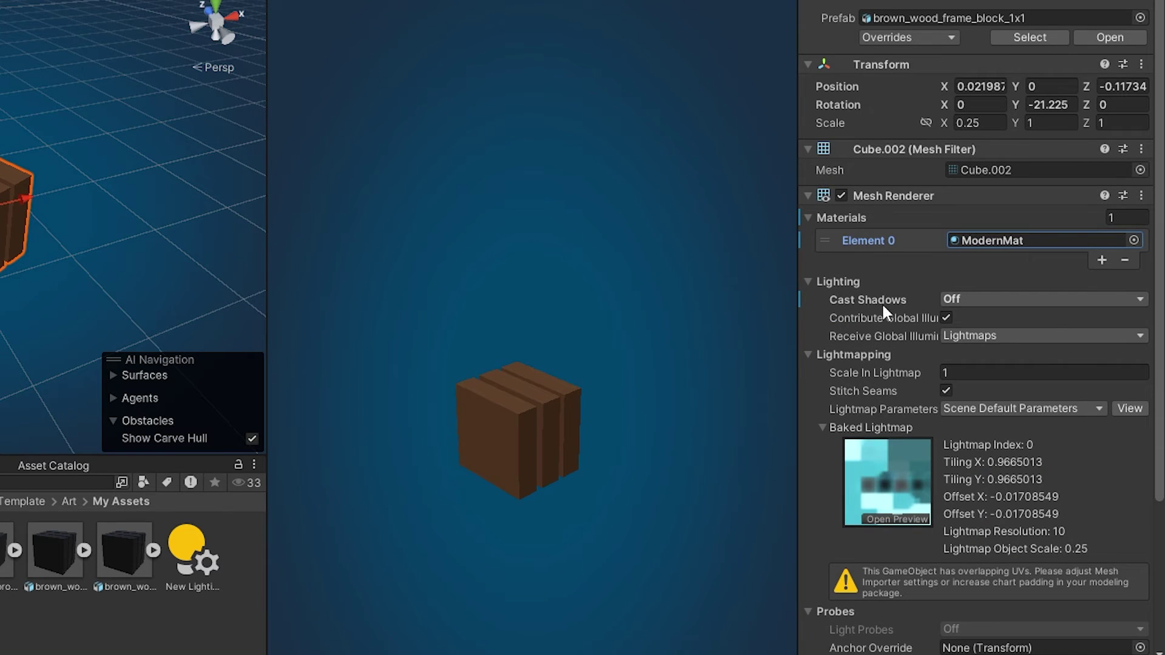
{"action": "left_click", "coordinate": [959, 299]}
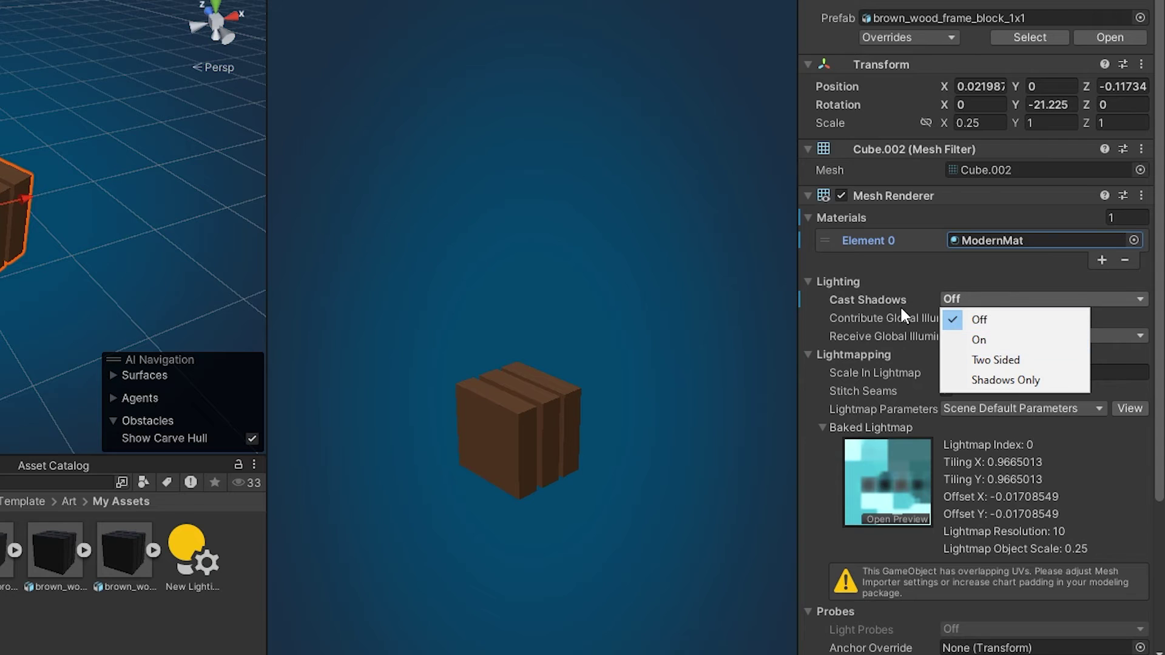
{"action": "left_click", "coordinate": [921, 313]}
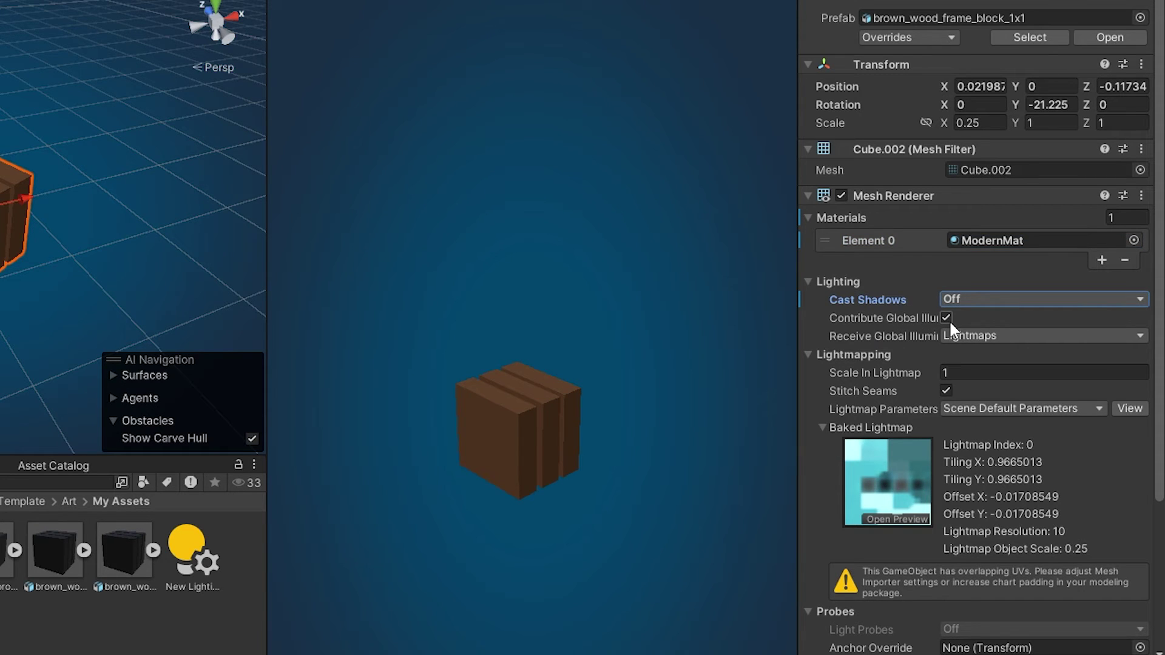
{"action": "left_click", "coordinate": [971, 337]}
{"action": "left_click", "coordinate": [894, 340]}
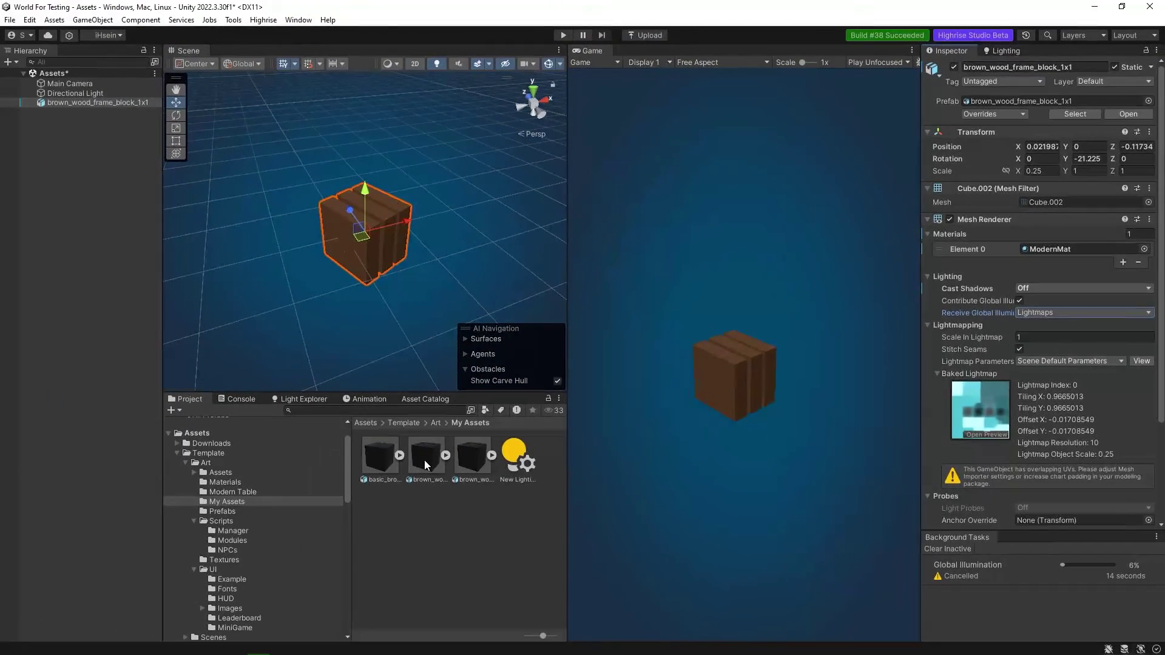
Step: Export brown_wood_frame_block_1x1.fbx to the existing Basic Brown Wood Wedge asset, updating its images
{"action": "left_click", "coordinate": [128, 536]}
{"action": "right_click", "coordinate": [127, 536]}
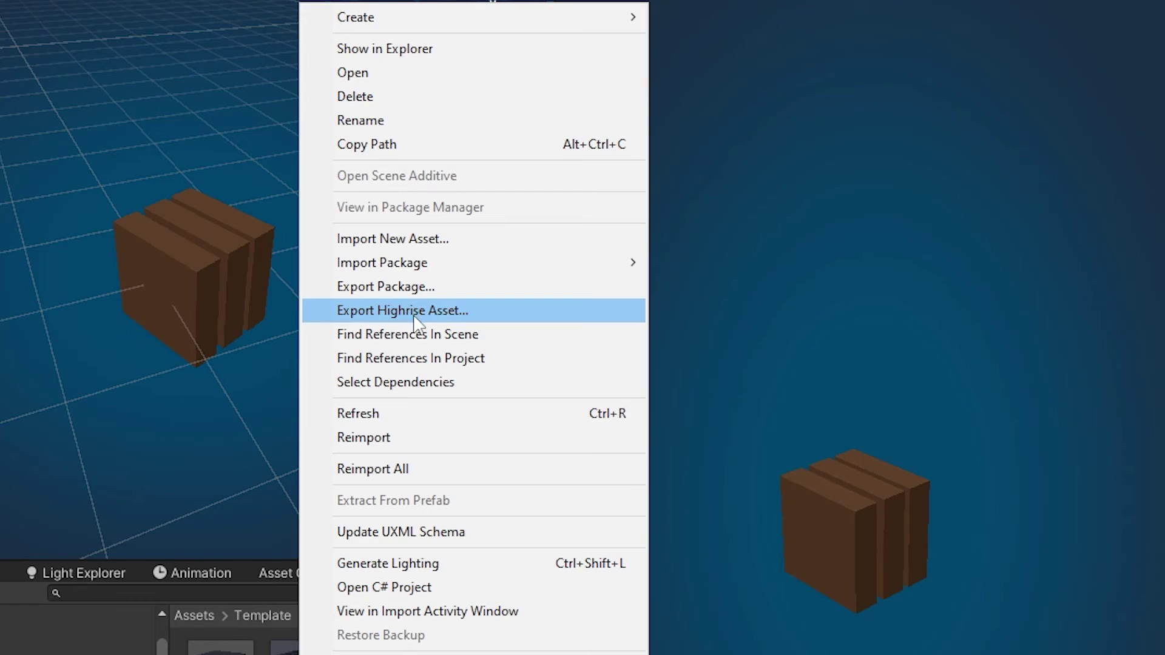
{"action": "left_click", "coordinate": [468, 253]}
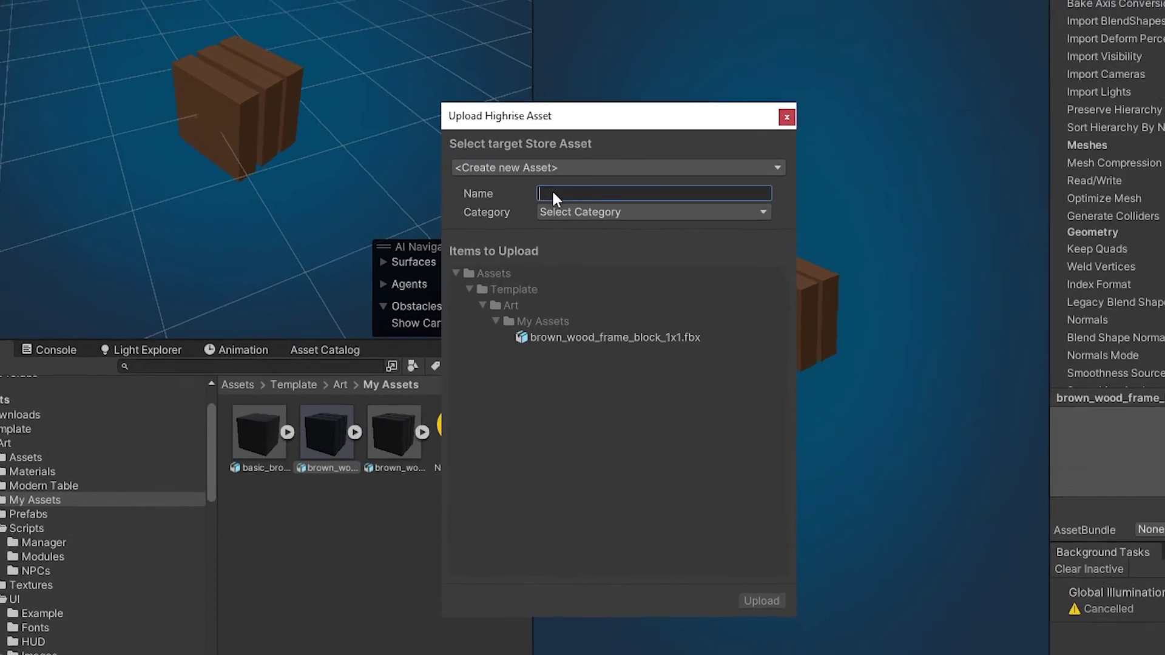
{"action": "left_click", "coordinate": [600, 305]}
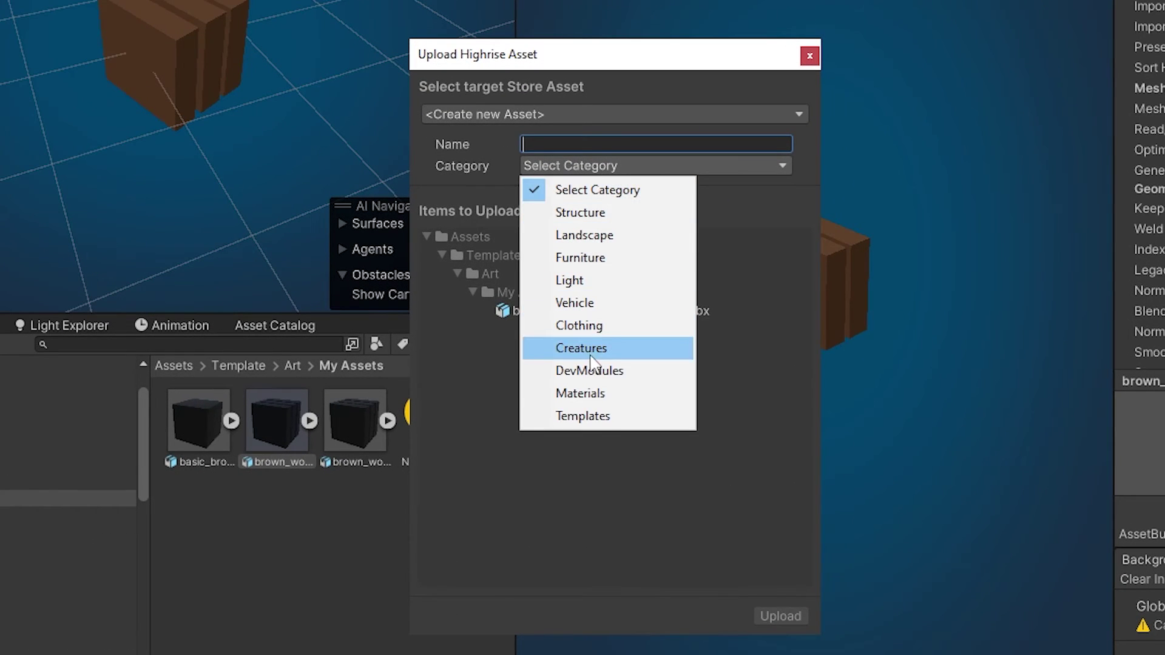
{"action": "left_click", "coordinate": [515, 115]}
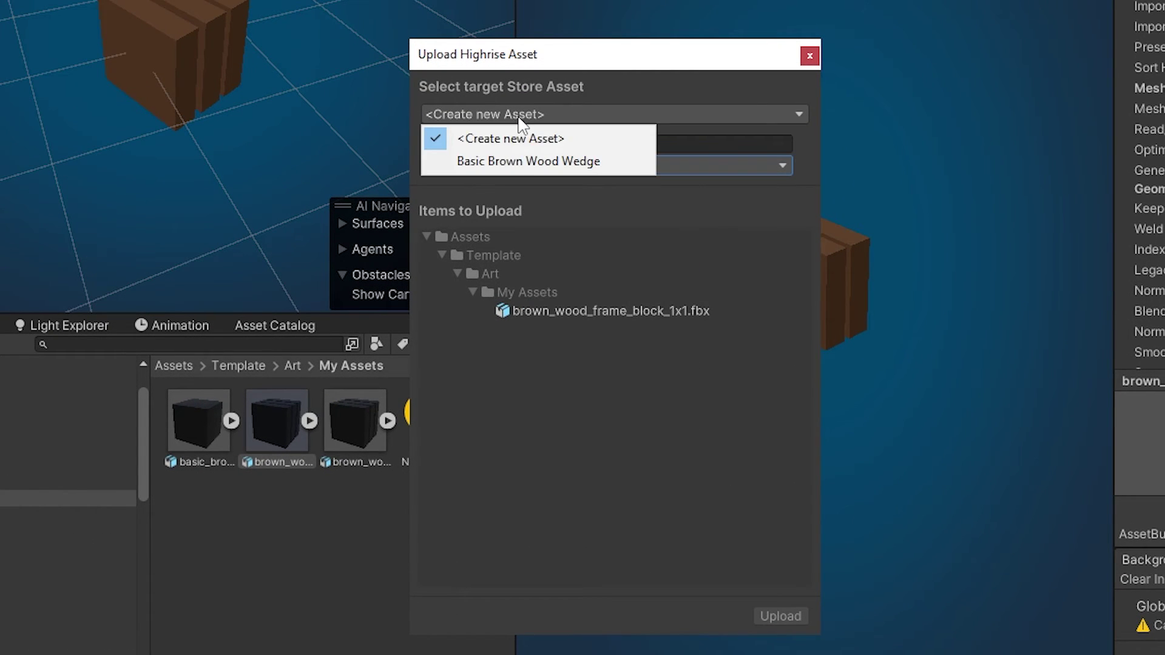
{"action": "left_click", "coordinate": [511, 162]}
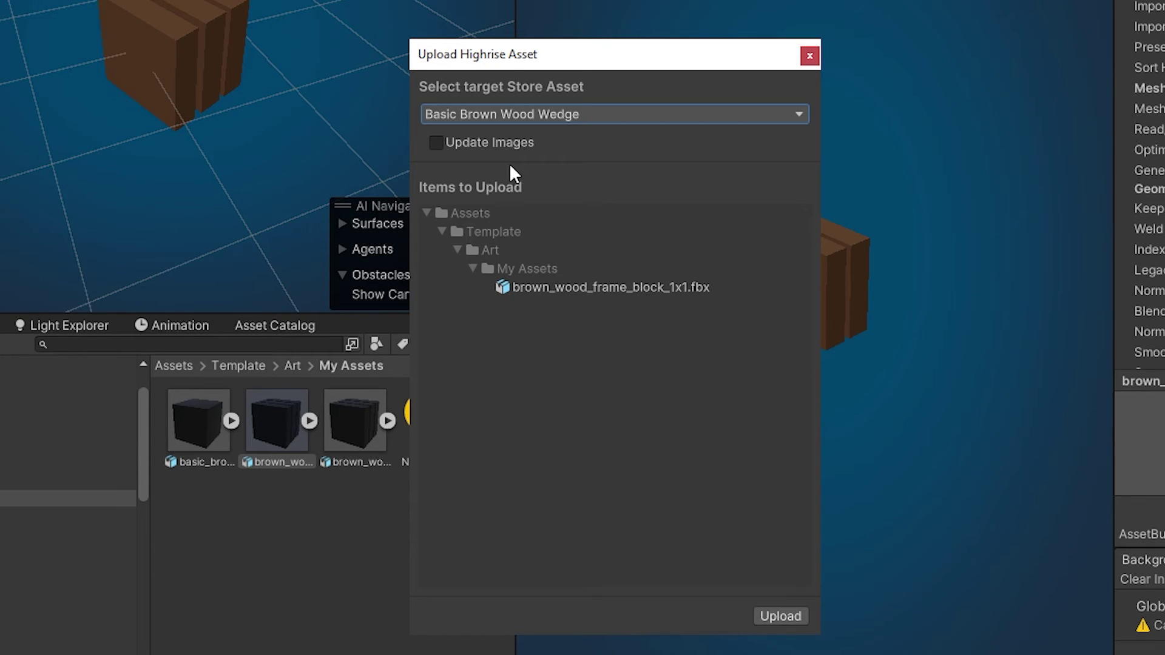
{"action": "left_click", "coordinate": [440, 145]}
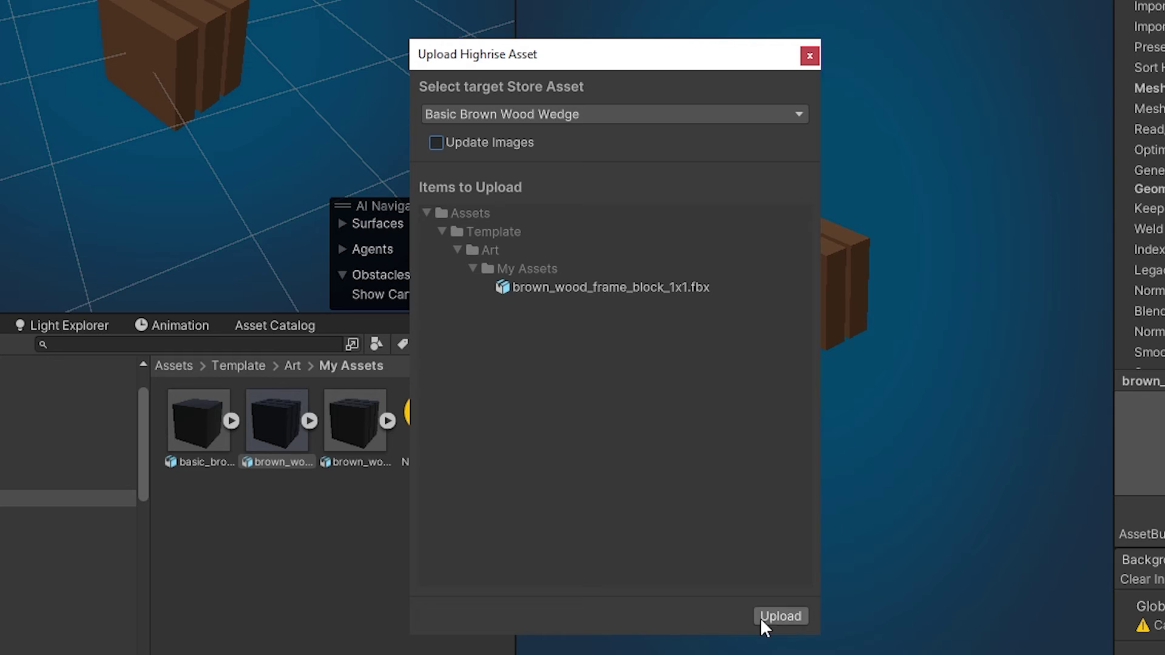
{"action": "left_click", "coordinate": [783, 616]}
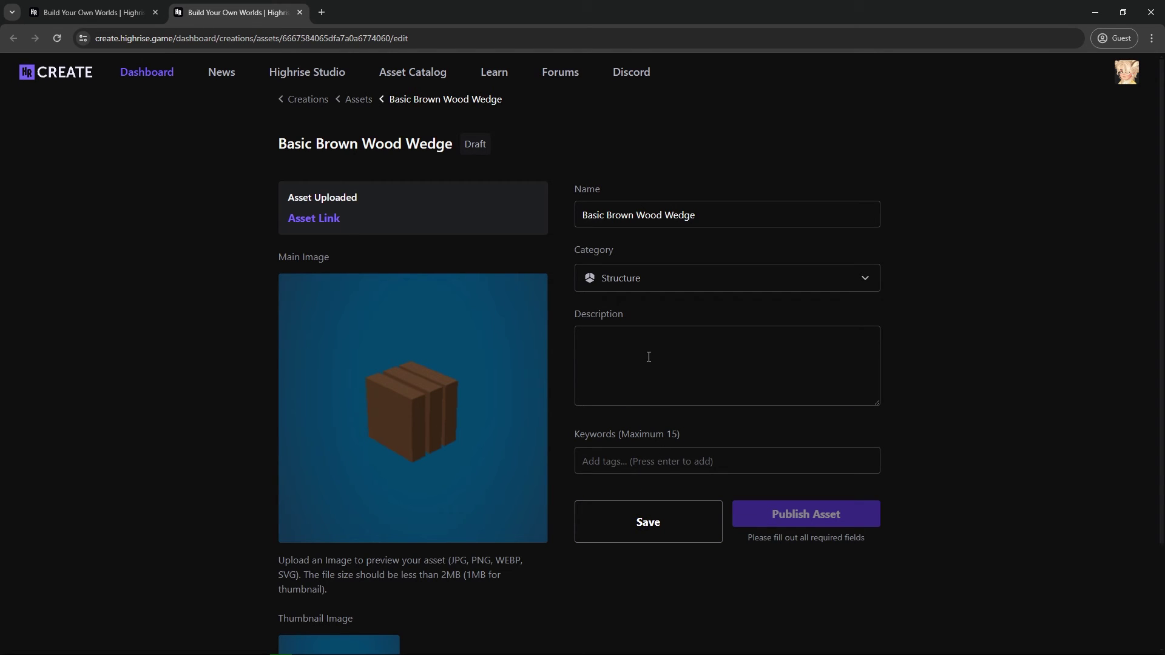
Step: Rename the asset to Brown Wood Frame Block and use that name as the description
{"action": "left_click_drag", "start_coordinate": [702, 224], "coordinate": [665, 221]}
{"action": "left_click", "coordinate": [723, 216]}
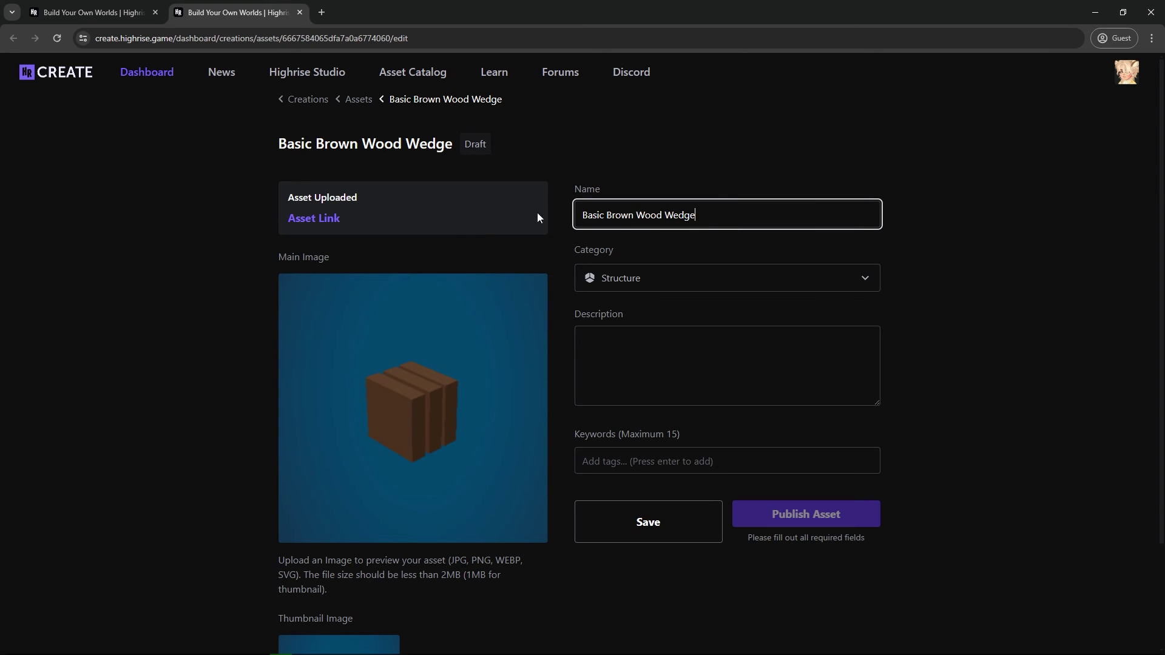
{"action": "key", "text": "ctrl+a"}
{"action": "type", "text": "Brown Wood Frame Block"}
{"action": "key", "text": "ctrl+a"}
{"action": "key", "text": "ctrl+c"}
{"action": "left_click", "coordinate": [671, 348]}
{"action": "key", "text": "ctrl+v"}
Step: Add the keywords brown, wood, cube and block
{"action": "left_click", "coordinate": [653, 456]}
{"action": "type", "text": "brown"}
{"action": "key", "text": "Return"}
{"action": "type", "text": "wood"}
{"action": "key", "text": "Return"}
{"action": "type", "text": "cube"}
{"action": "key", "text": "Return"}
{"action": "type", "text": "block"}
{"action": "key", "text": "Return"}
Step: Save the asset details and bring up the publish confirmation
{"action": "left_click", "coordinate": [690, 547]}
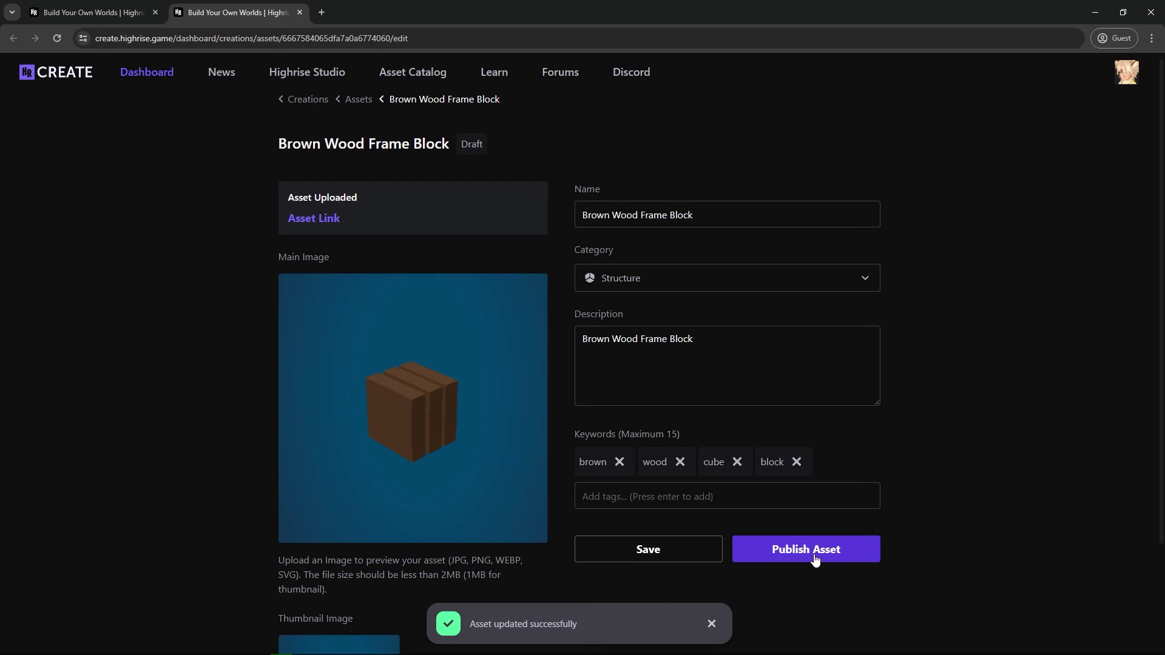
{"action": "left_click", "coordinate": [814, 558]}
{"action": "left_click_drag", "start_coordinate": [452, 312], "coordinate": [618, 311]}
{"action": "left_click", "coordinate": [768, 299]}
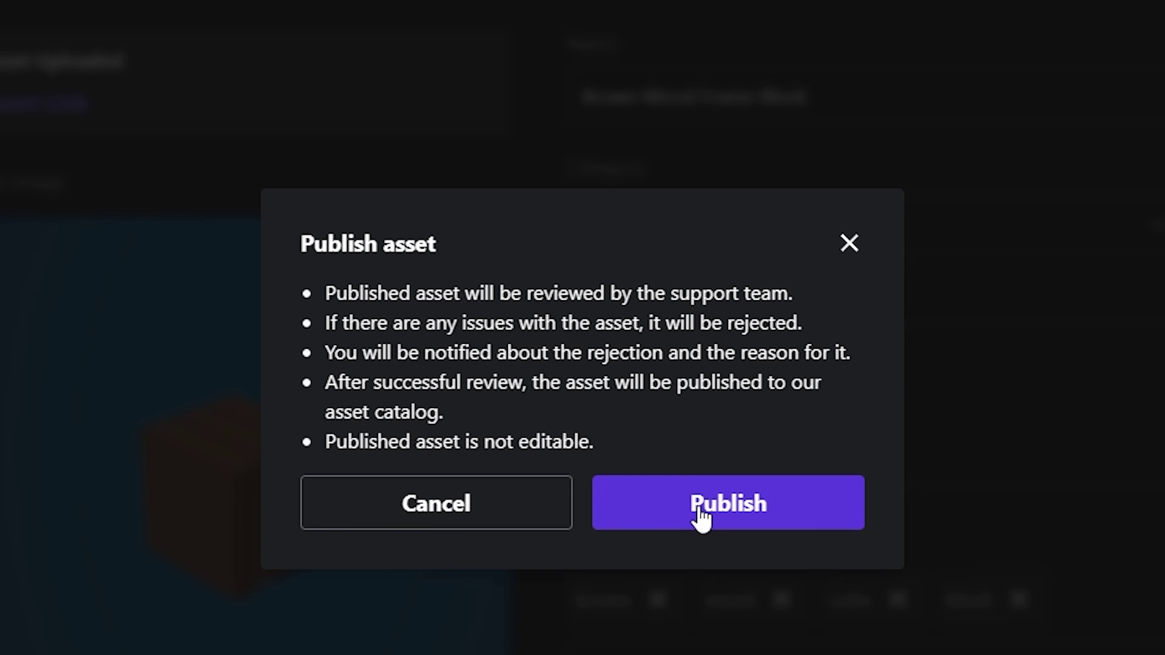
Step: Confirm publishing so Brown Wood Frame Block is submitted for review
{"action": "left_click", "coordinate": [697, 515]}
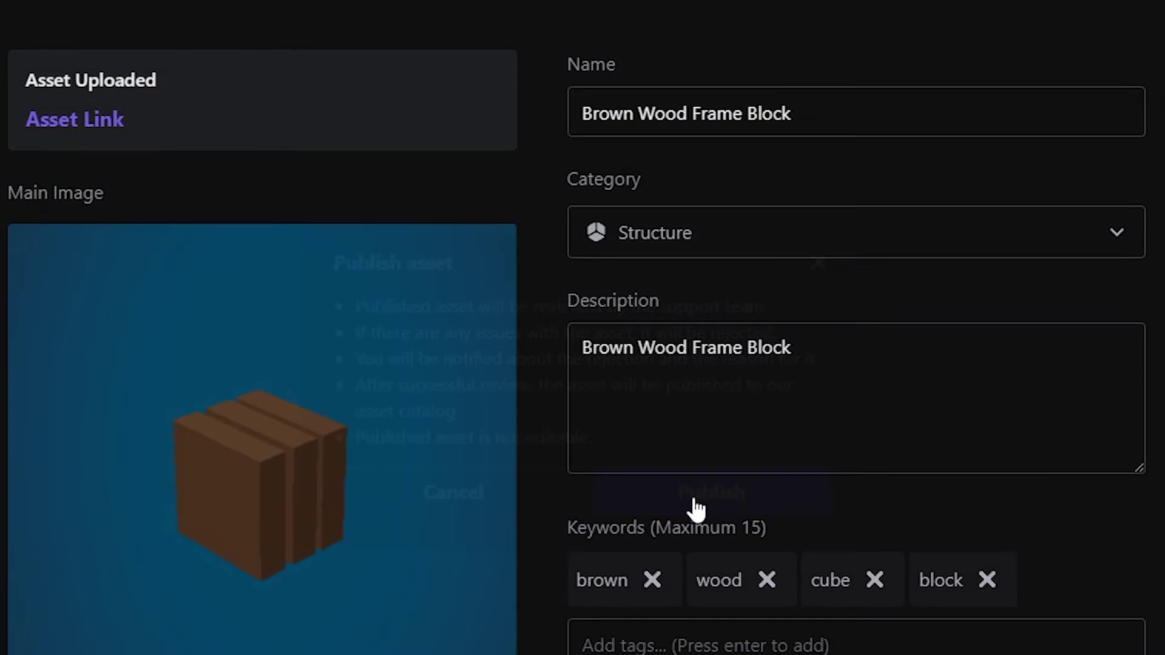